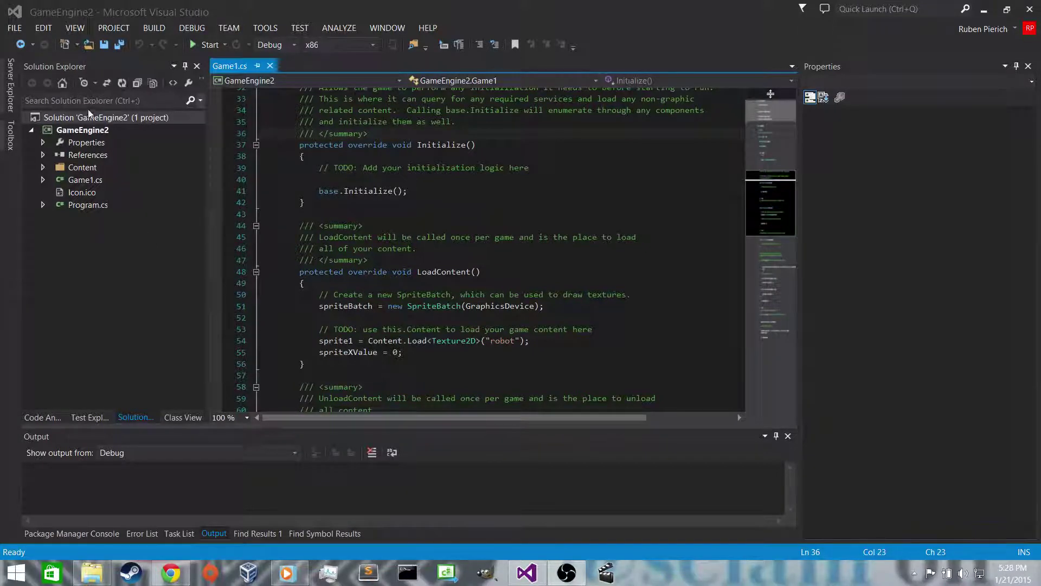
# Start a new Visual C# Console Application project from a 'console' template search, named MyConsoleApplication.
pyautogui.click(15, 28)
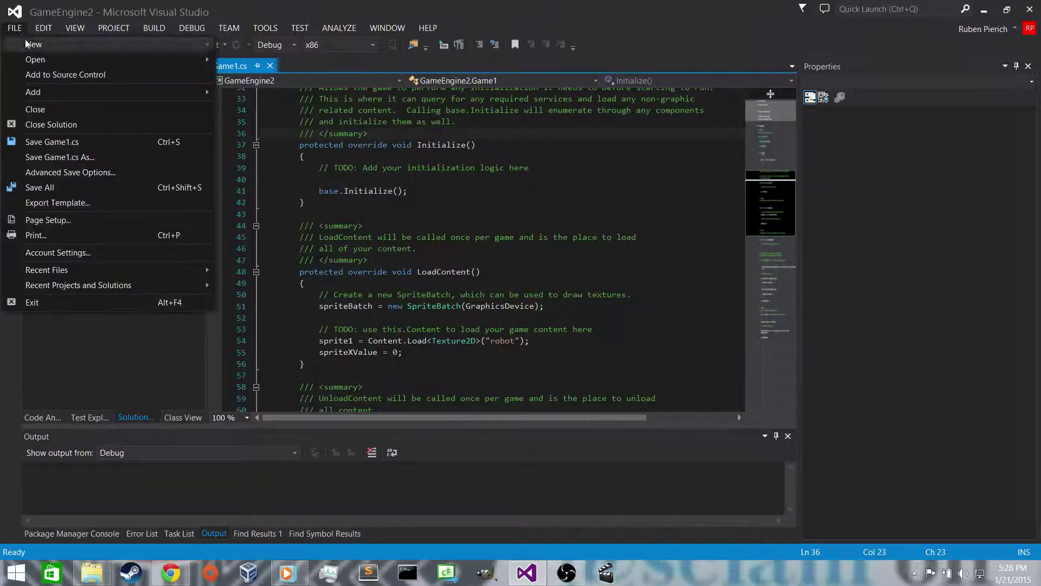
pyautogui.moveTo(33, 44)
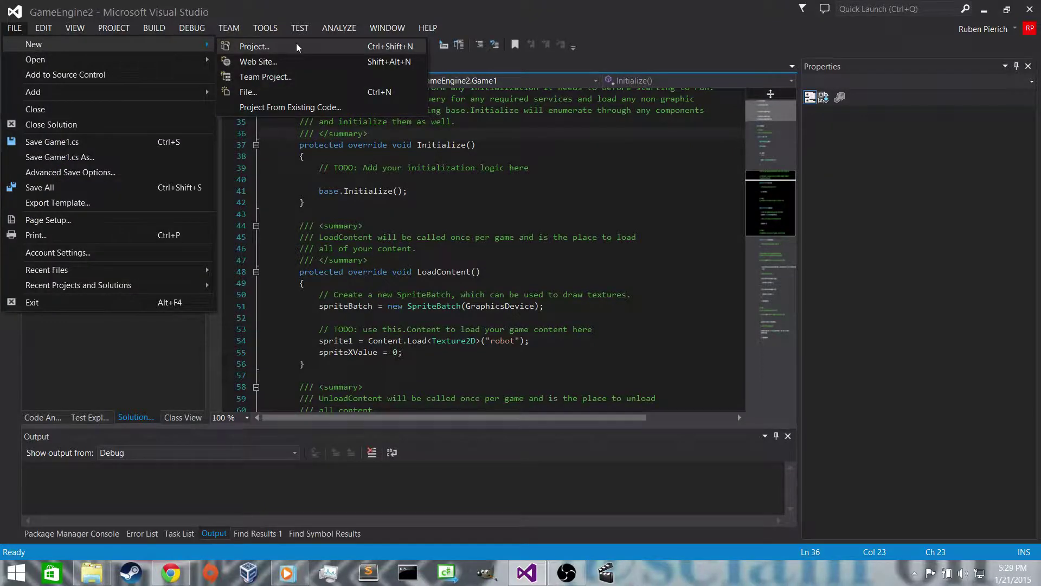
pyautogui.click(296, 46)
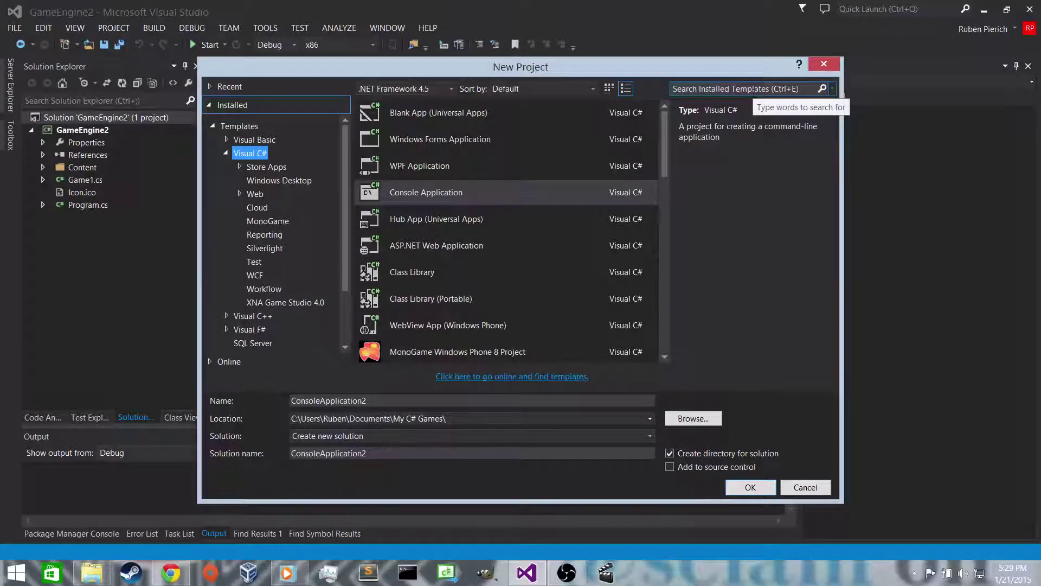
pyautogui.click(753, 89)
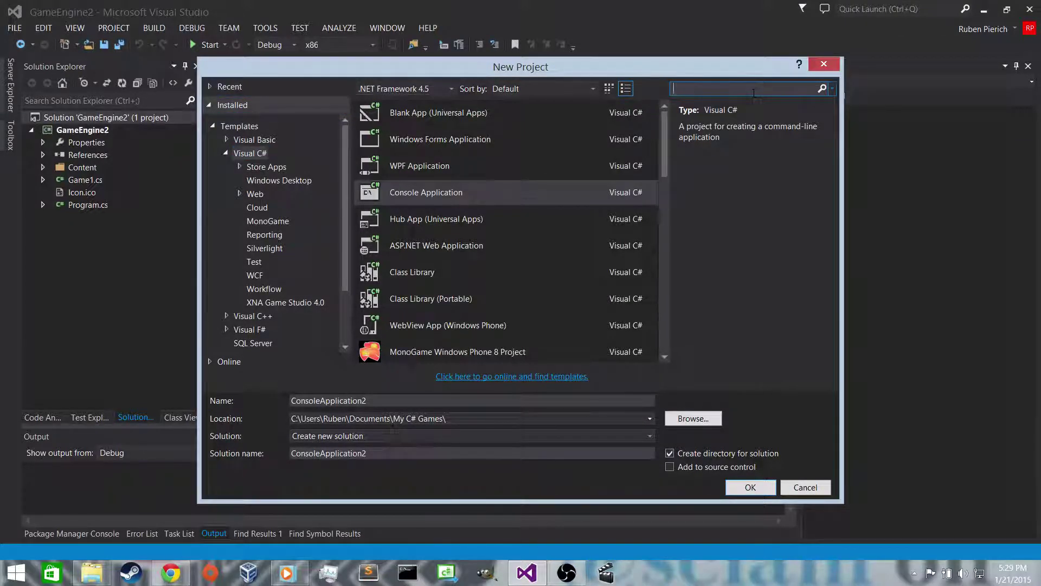
pyautogui.write('console')
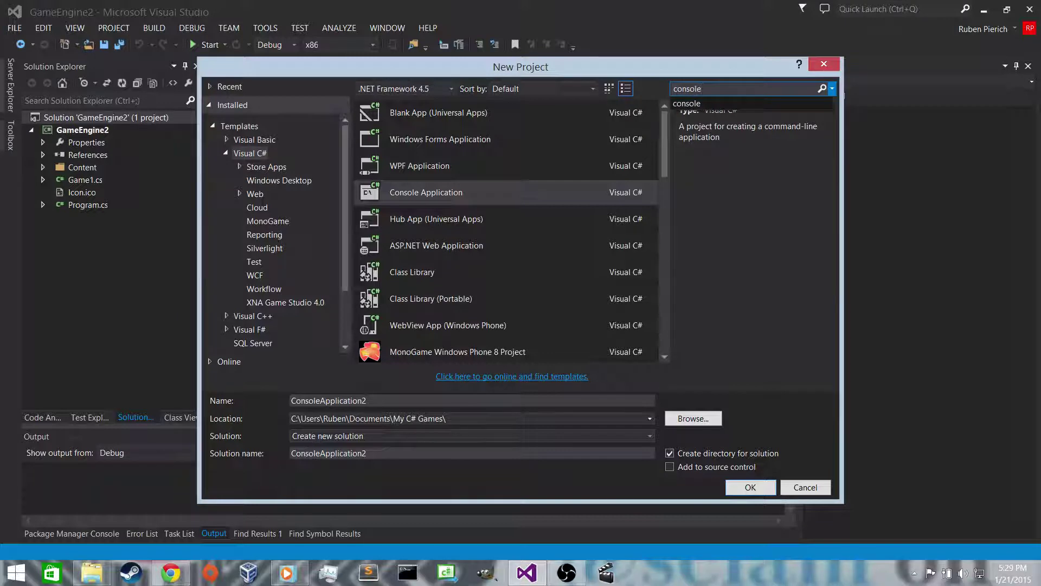
pyautogui.press('Return')
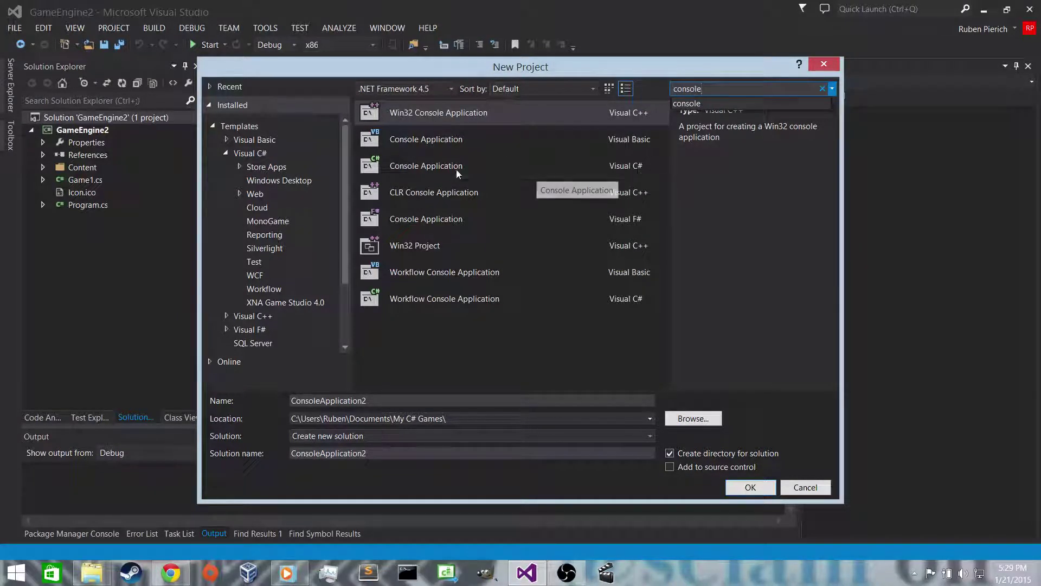
pyautogui.click(621, 167)
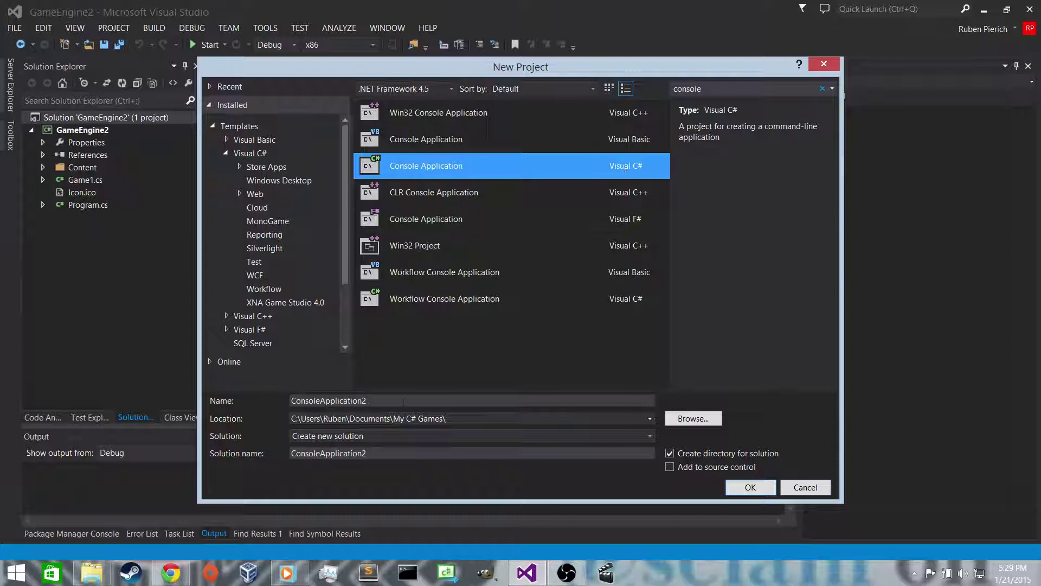
pyautogui.click(282, 401)
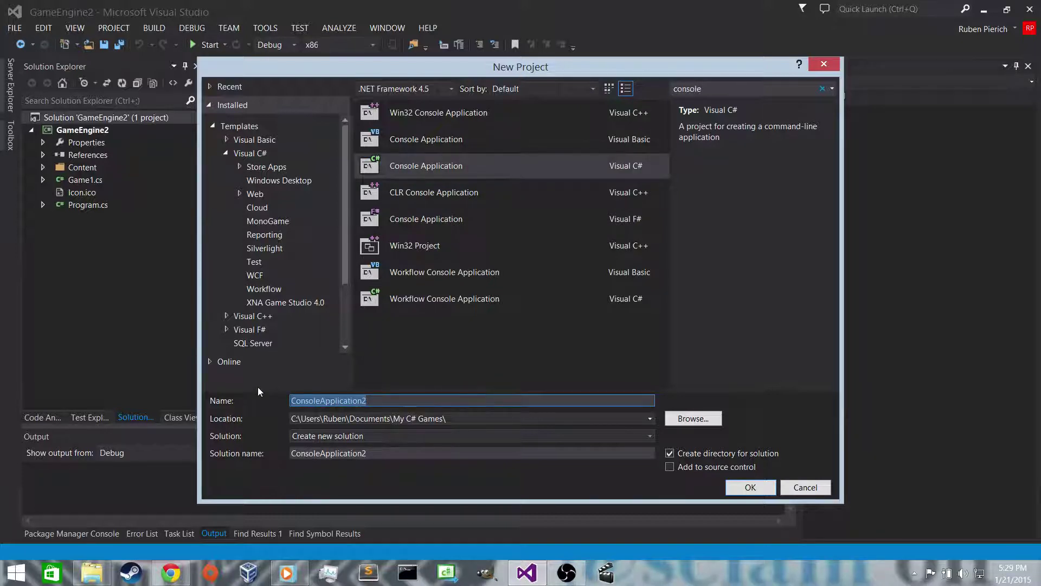
pyautogui.write('MyConsoleApplicat')
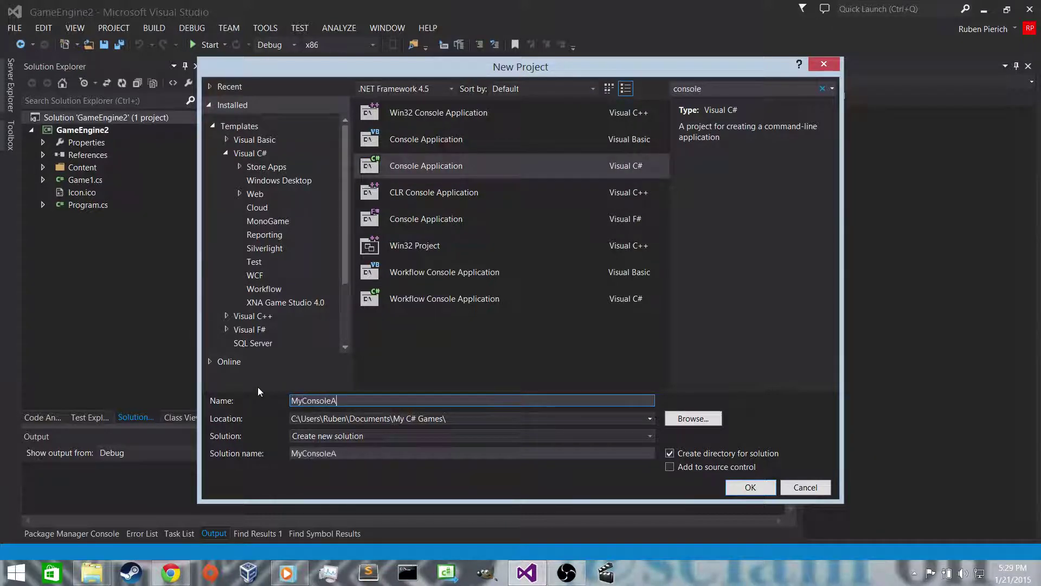
pyautogui.write('ion')
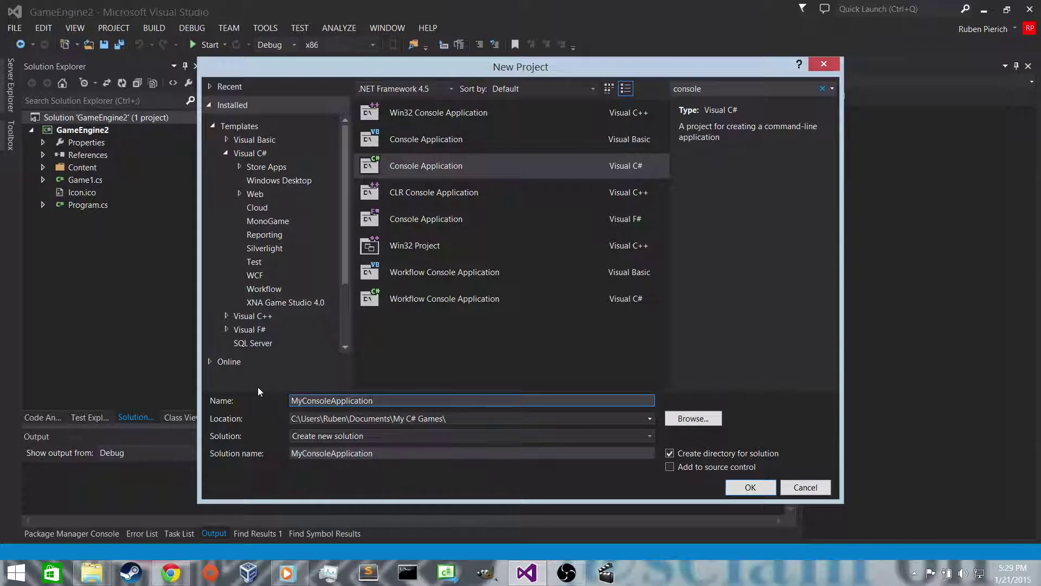
# Create the MyConsoleApplication project and run the empty program twice, each exiting with code 0.
pyautogui.click(751, 486)
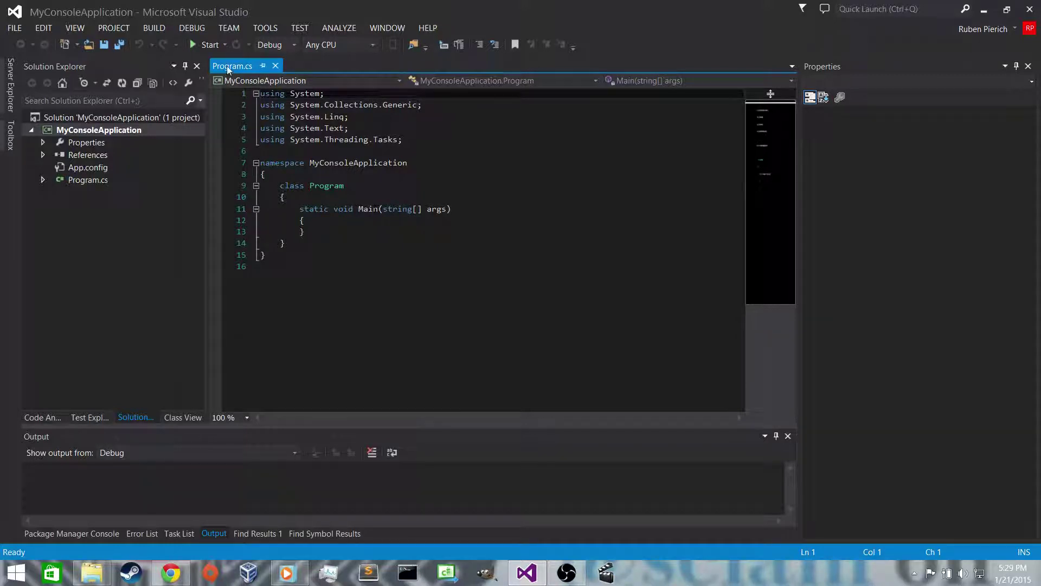
pyautogui.click(210, 44)
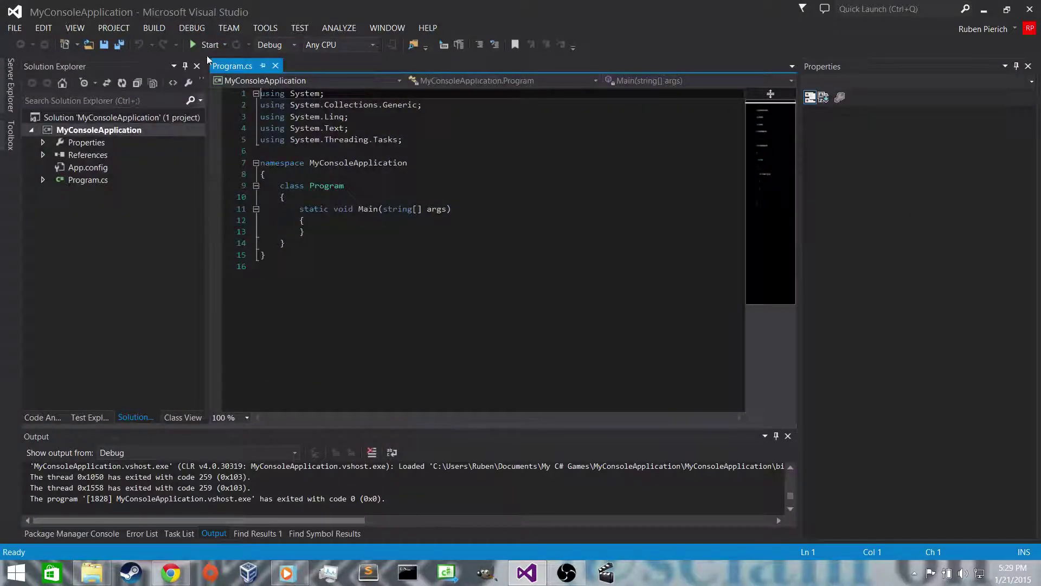
pyautogui.click(207, 49)
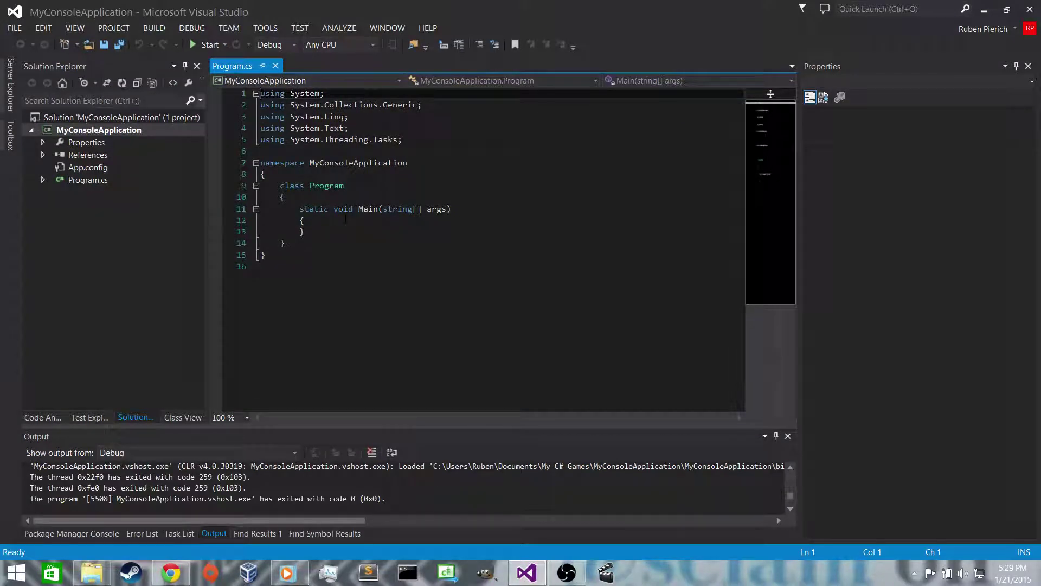
# Add Console.ReadLine(); inside Main, then run it and move the console window to the centre.
pyautogui.click(345, 220)
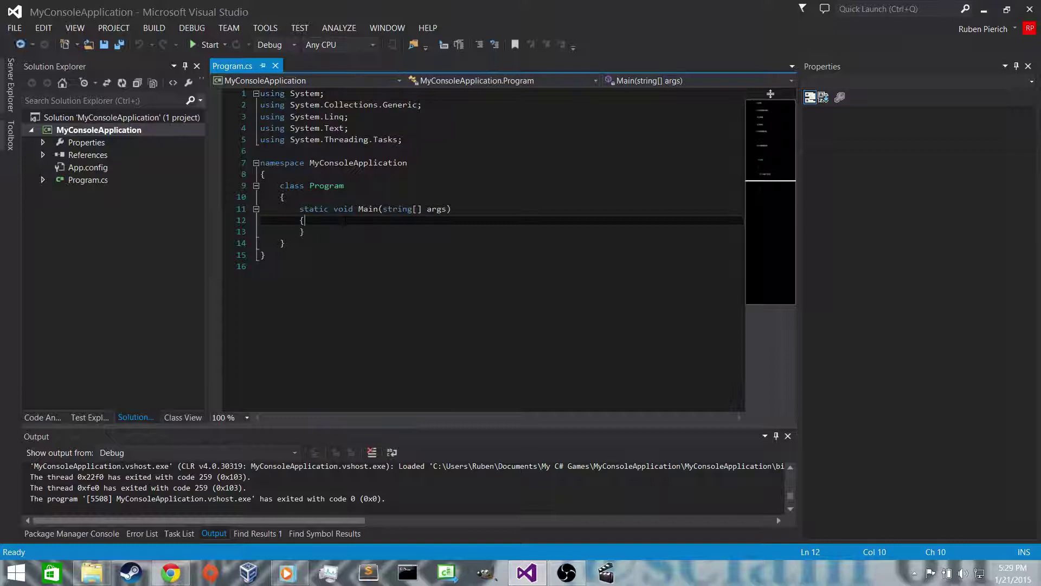
pyautogui.press('Return')
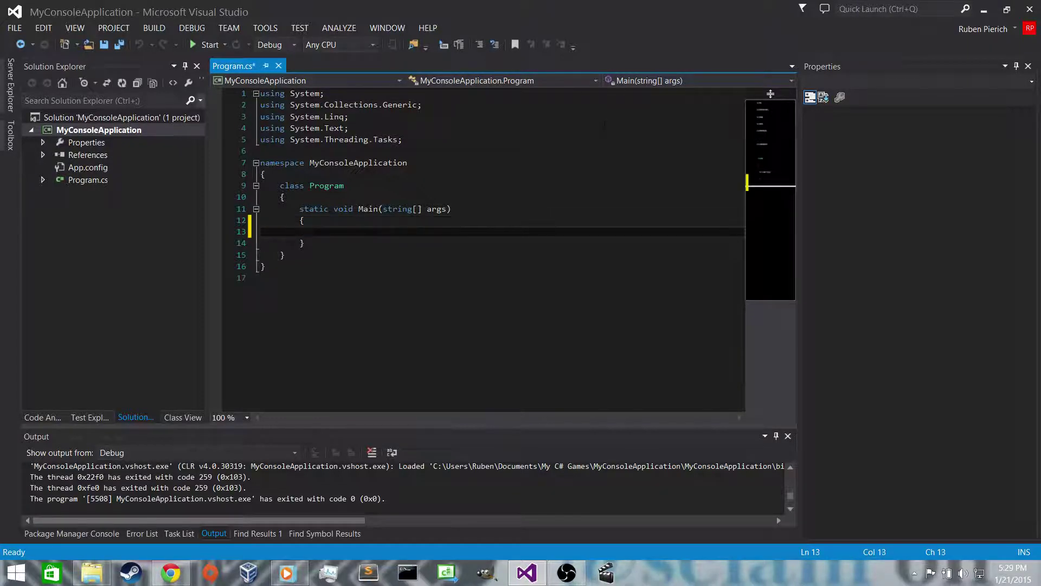
pyautogui.write('Console.R')
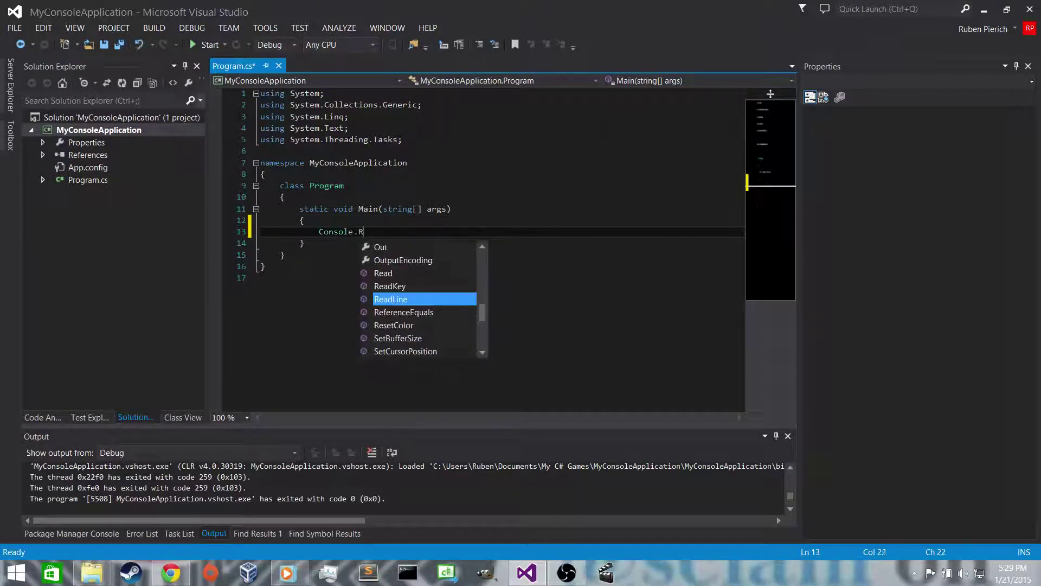
pyautogui.write('eadL')
pyautogui.press('Tab')
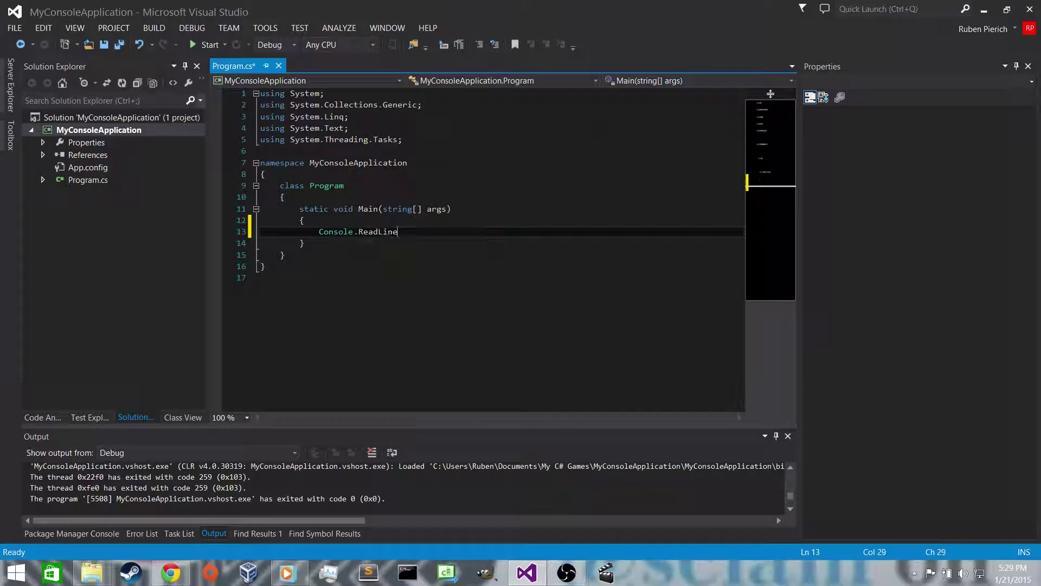
pyautogui.write('();')
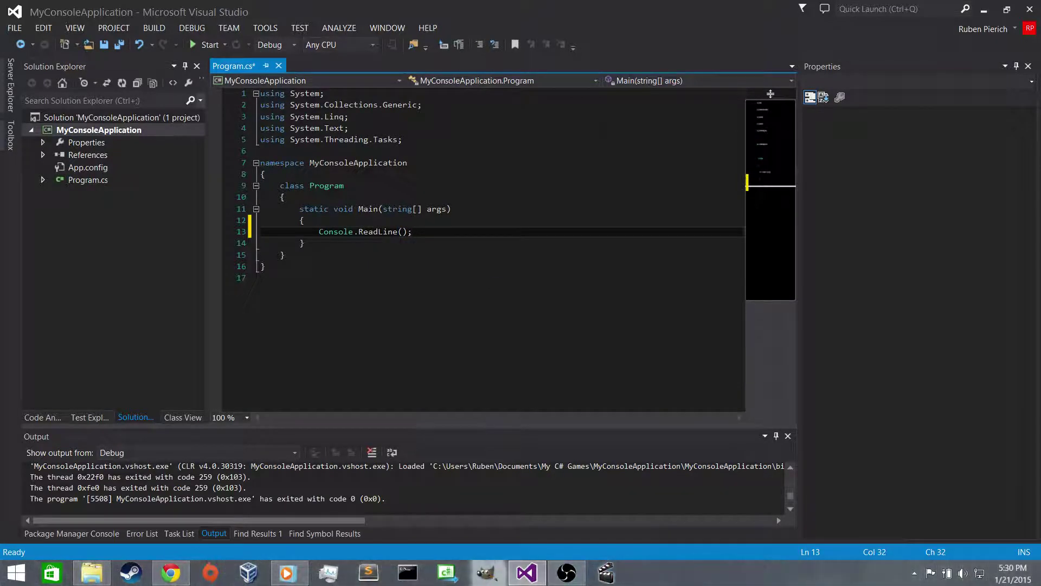
pyautogui.click(210, 45)
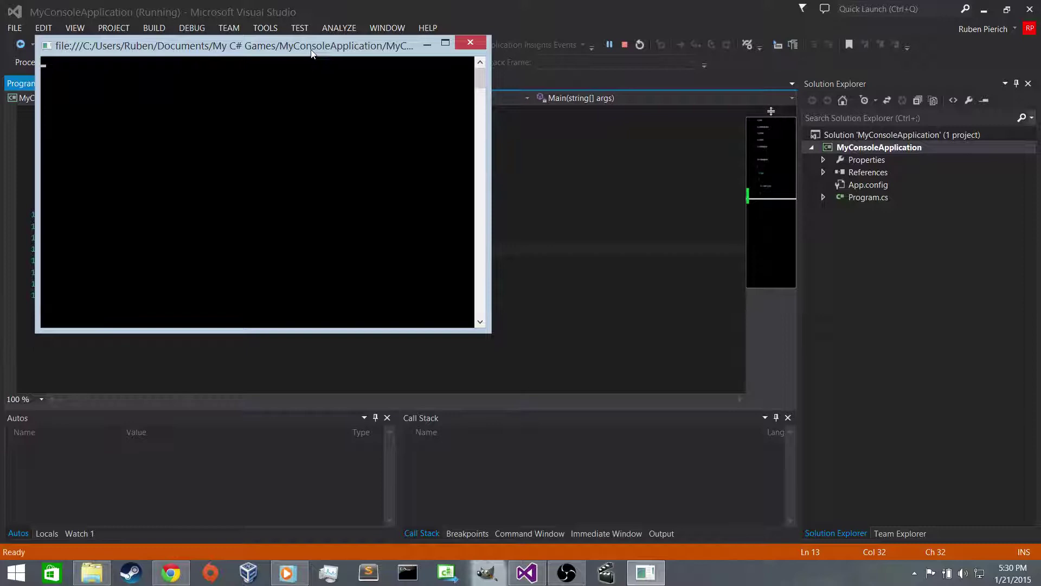
pyautogui.moveTo(313, 49)
pyautogui.mouseDown()
pyautogui.moveTo(584, 186)
pyautogui.moveTo(592, 159)
pyautogui.mouseUp()
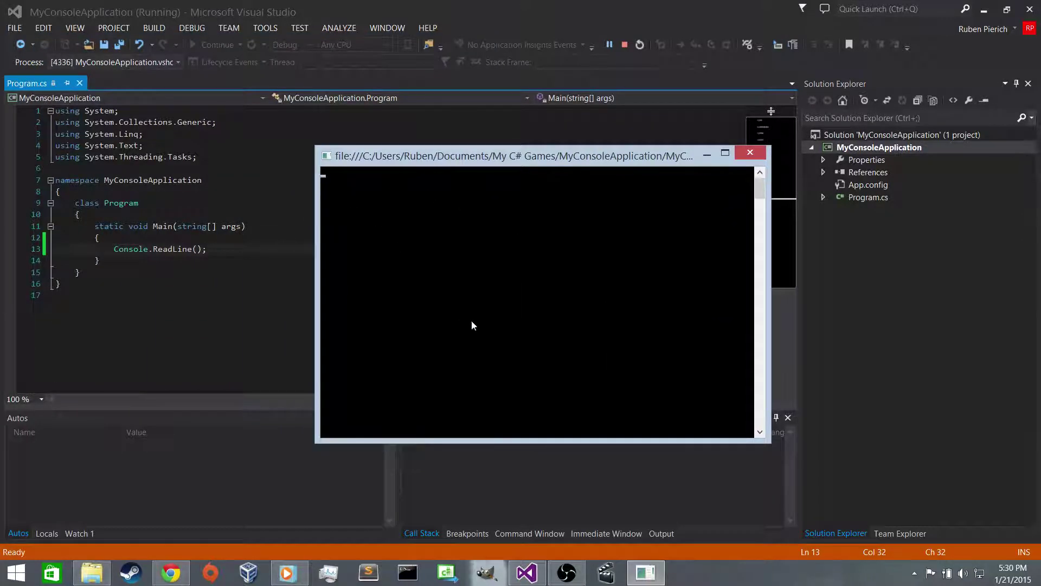
# Stop the program, add Console.WriteLine("Hello World!"); above ReadLine, then run and close it.
pyautogui.click(750, 153)
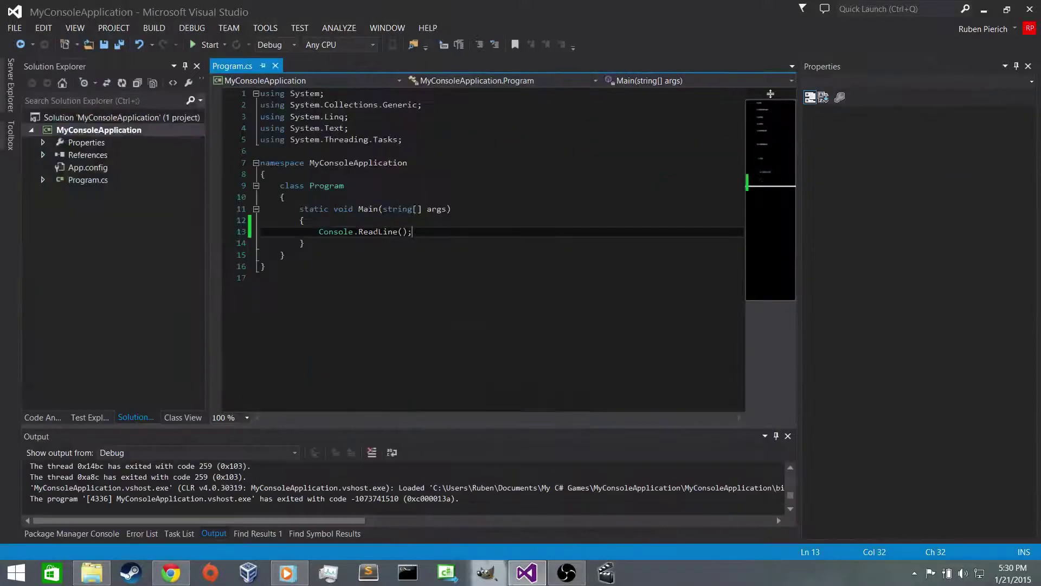
pyautogui.press('Up')
pyautogui.press('Up')
pyautogui.press('Down')
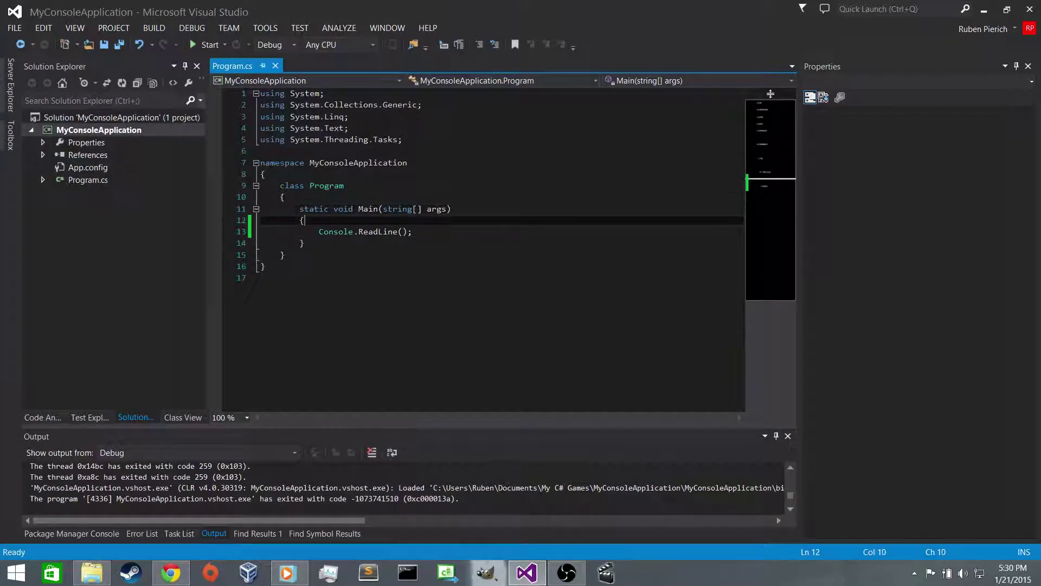
pyautogui.press('Return')
pyautogui.write('Cons')
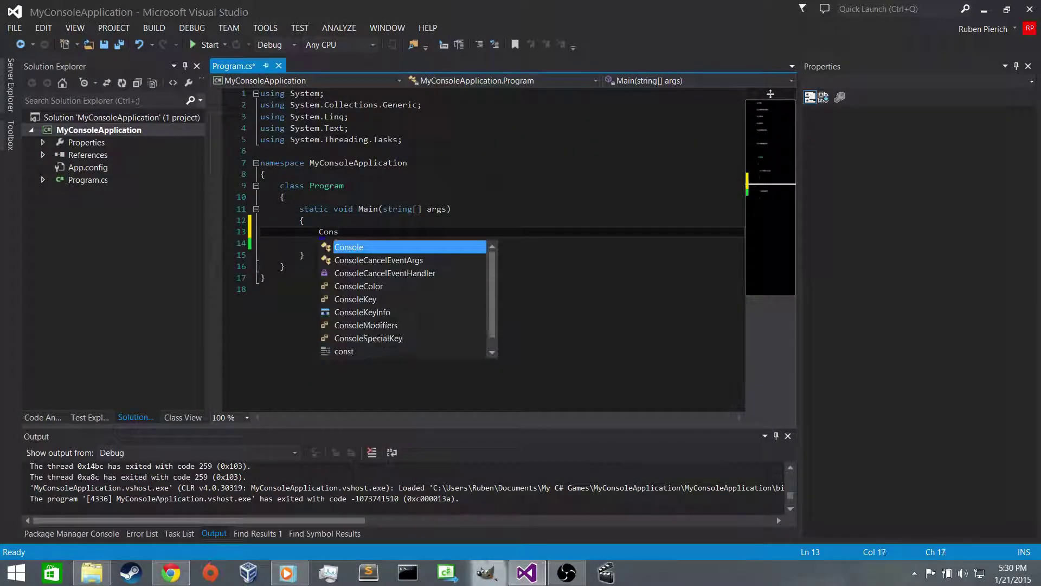
pyautogui.write('lo')
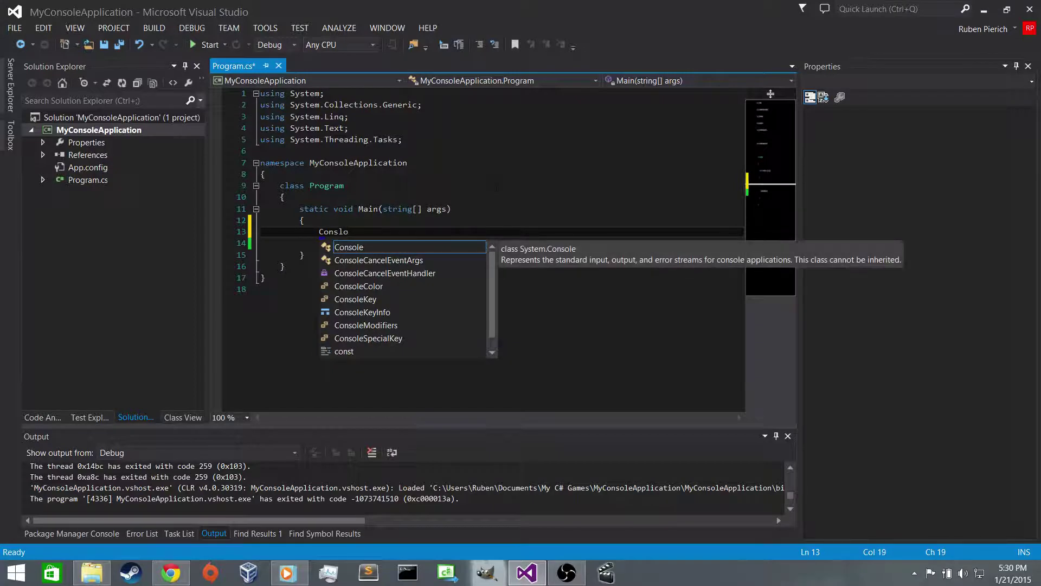
pyautogui.press('BackSpace')
pyautogui.press('BackSpace')
pyautogui.write('ole.')
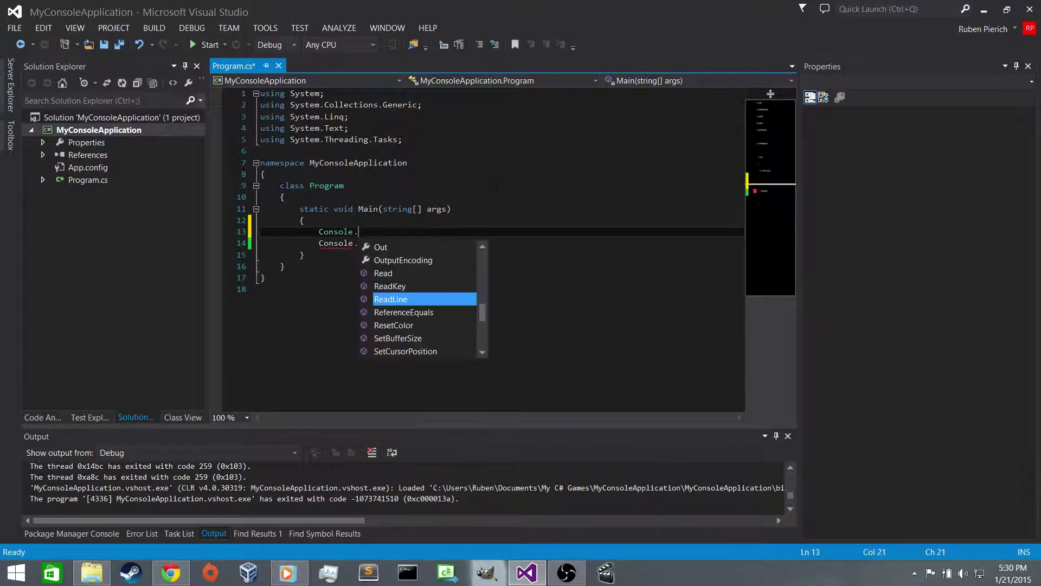
pyautogui.write('WriteL')
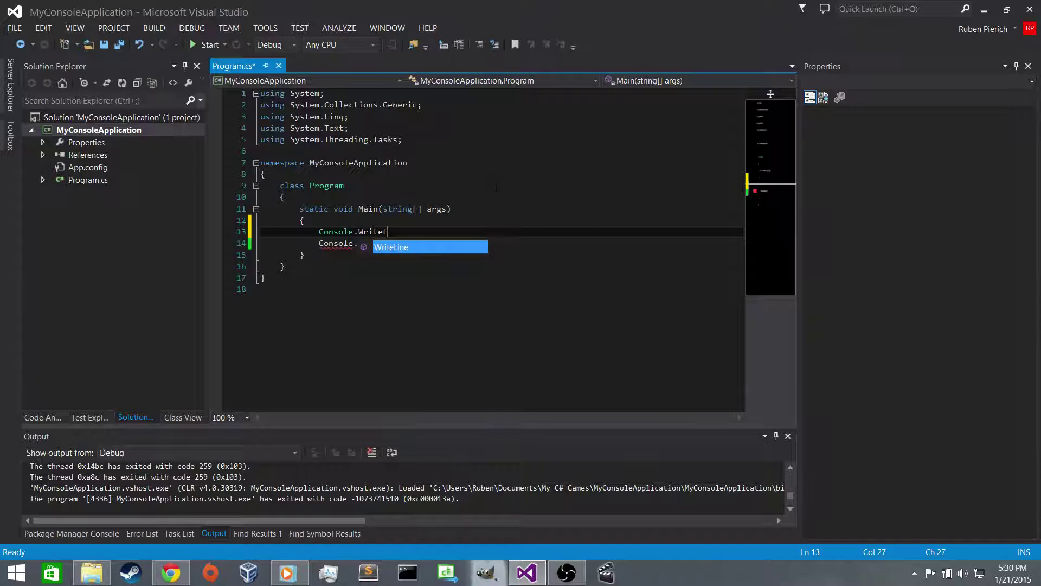
pyautogui.press('Tab')
pyautogui.write('("')
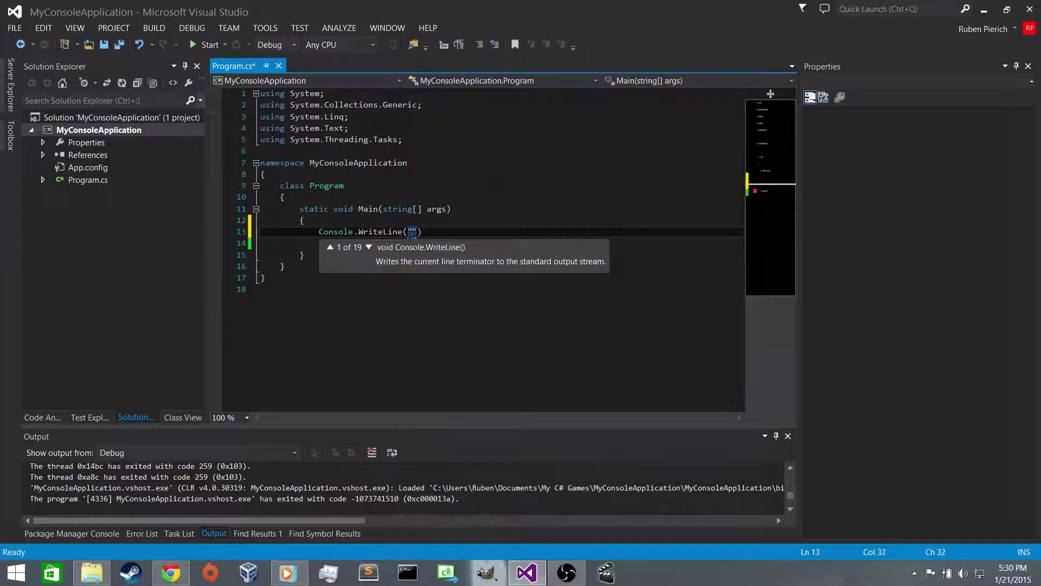
pyautogui.write('Hello Wo')
pyautogui.write('rld!")')
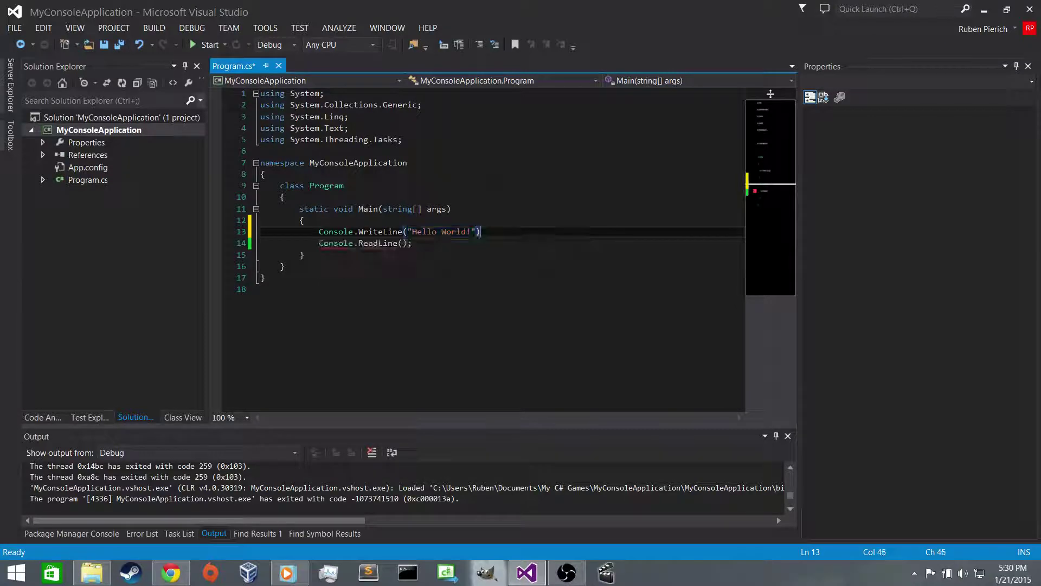
pyautogui.write(';')
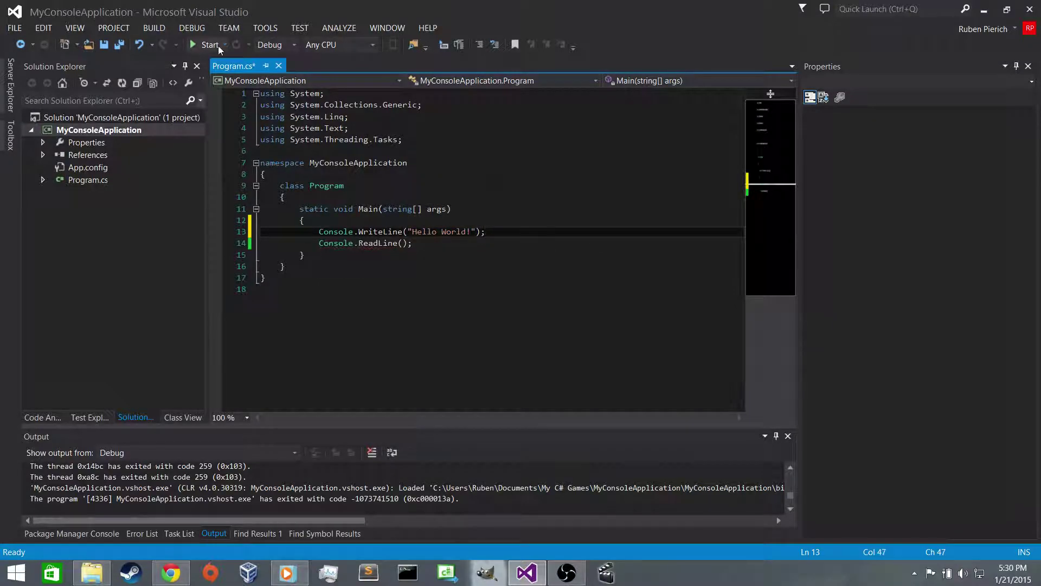
pyautogui.click(210, 45)
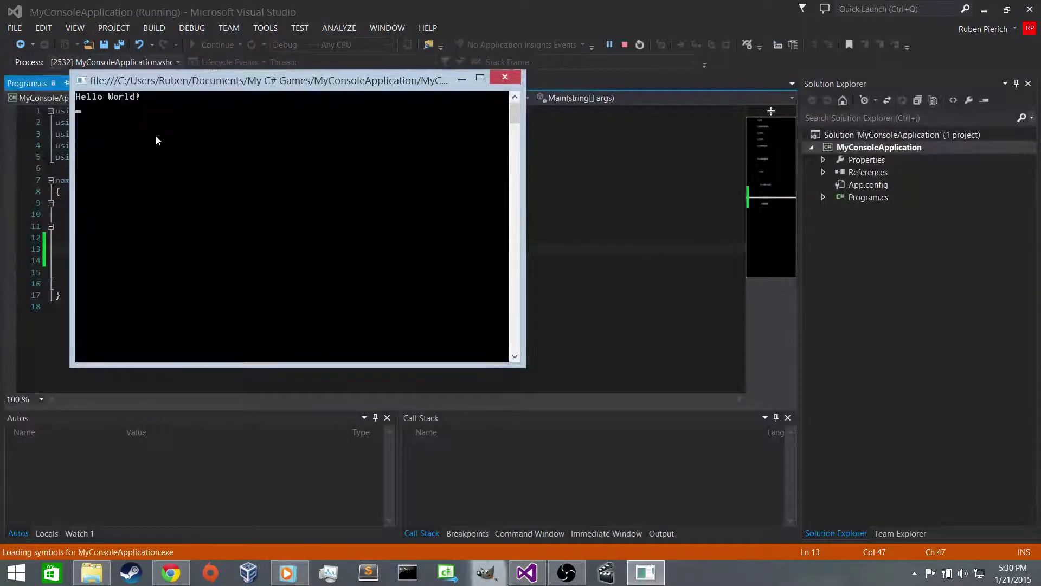
pyautogui.click(505, 77)
pyautogui.moveTo(439, 232)
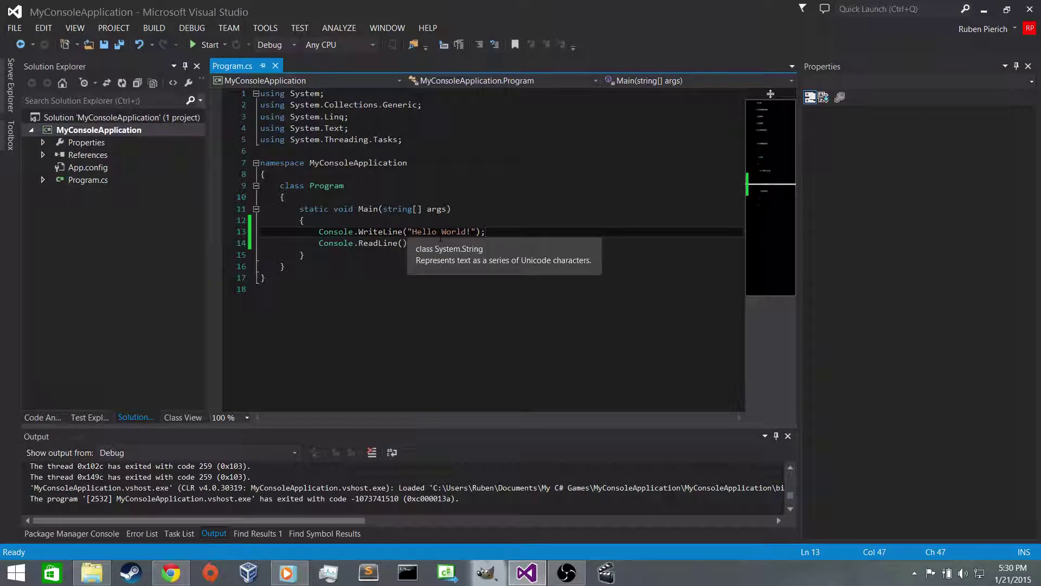
# Declare int x = 150 and print it with Console.WriteLine(x);, then run to see 150.
pyautogui.press('Up')
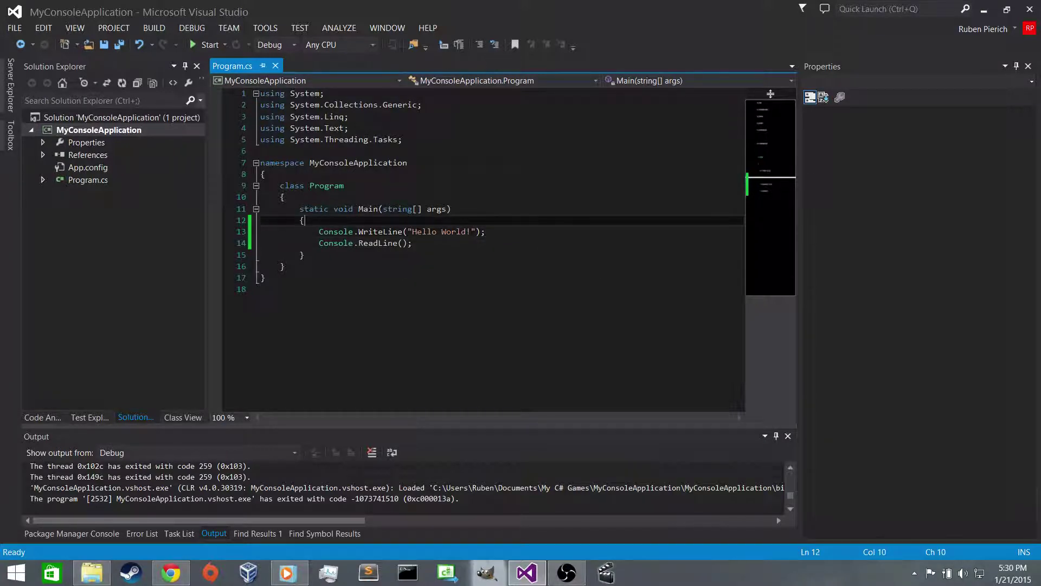
pyautogui.press('Return')
pyautogui.press('Return')
pyautogui.press('Up')
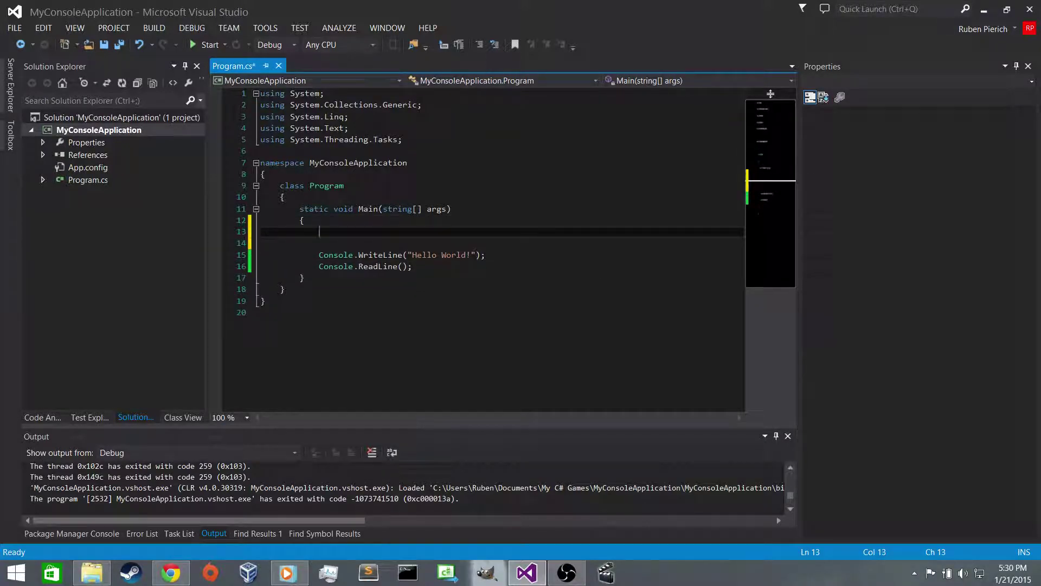
pyautogui.write('int')
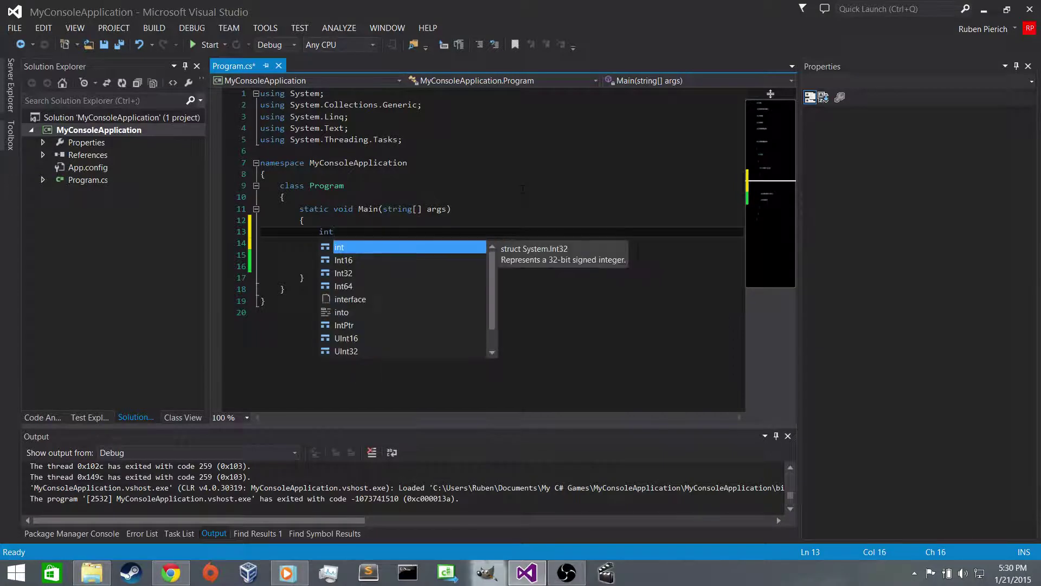
pyautogui.write(' x')
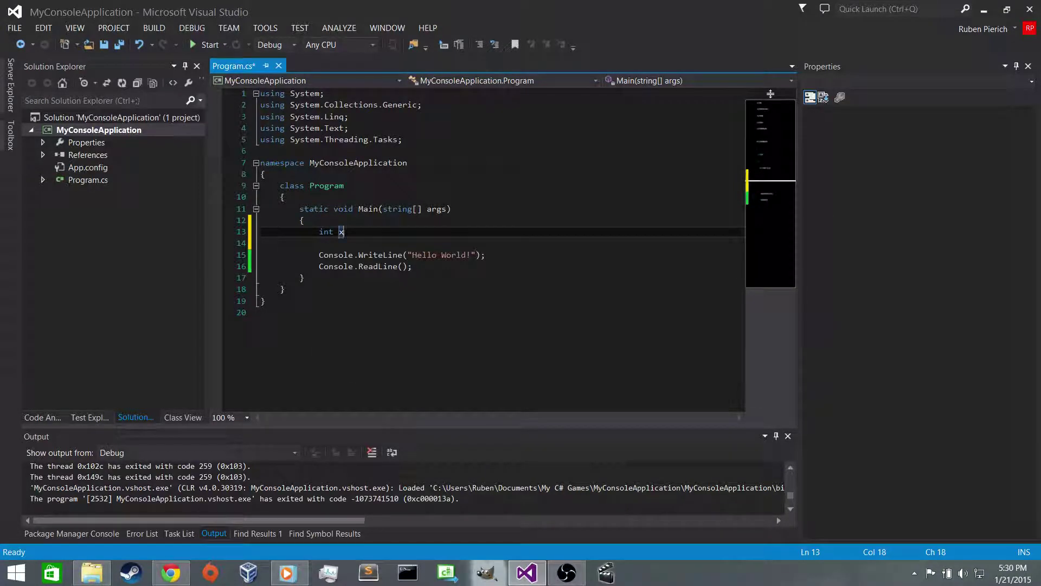
pyautogui.write(' = 1')
pyautogui.write('50;')
pyautogui.press('Return')
pyautogui.press('Return')
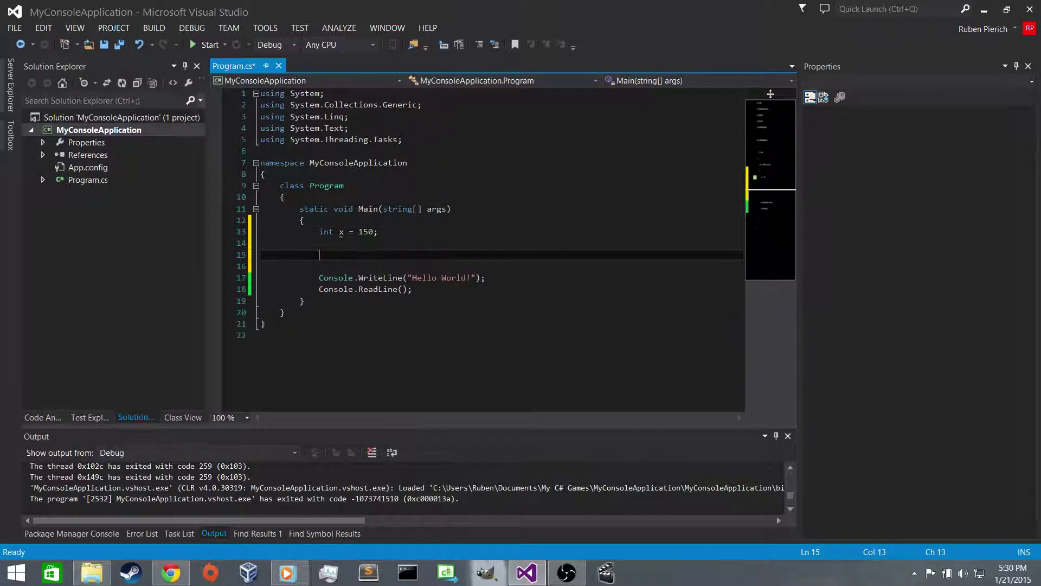
pyautogui.write('Console.Wr')
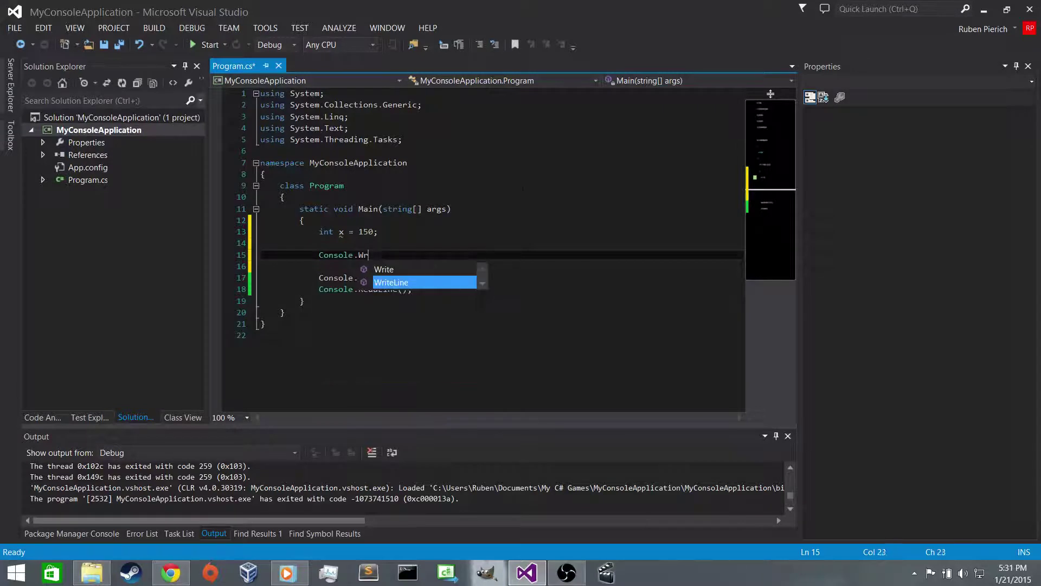
pyautogui.write('ite')
pyautogui.press('Escape')
pyautogui.write('Li')
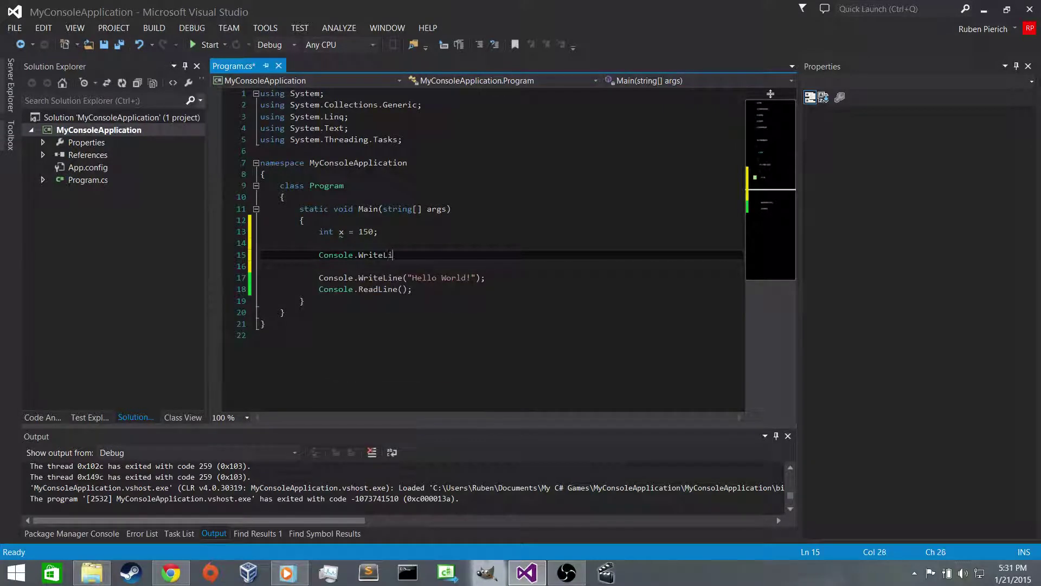
pyautogui.write('ne(x);')
pyautogui.click(204, 44)
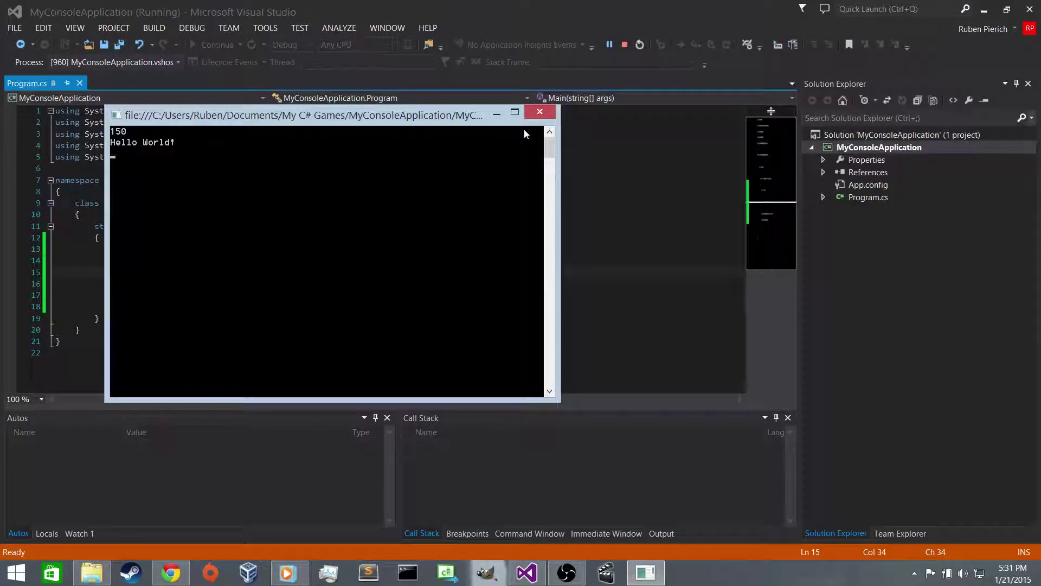
pyautogui.click(540, 112)
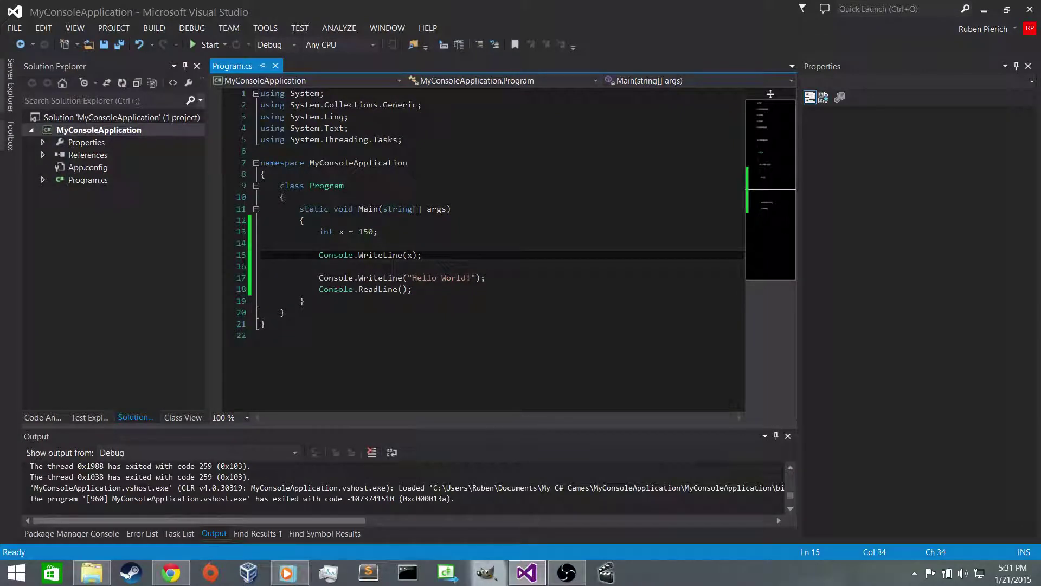
# Add two comment lines, then bool isAwesome = true; and Console.WriteLine(isAwesome);.
pyautogui.press('Return')
pyautogui.press('Return')
pyautogui.press('Return')
pyautogui.press('Return')
pyautogui.press('Up')
pyautogui.press('Up')
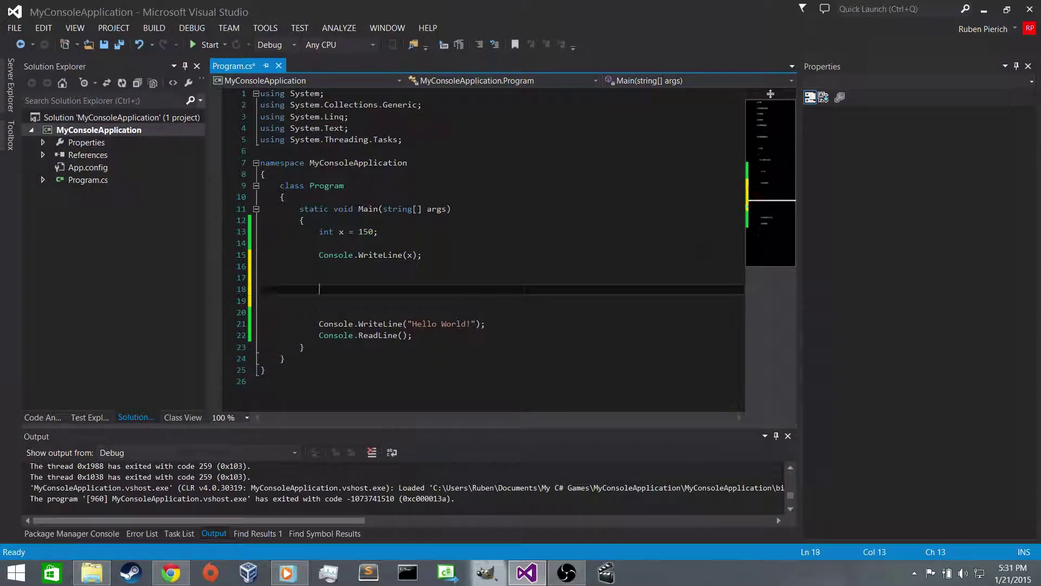
pyautogui.write('//')
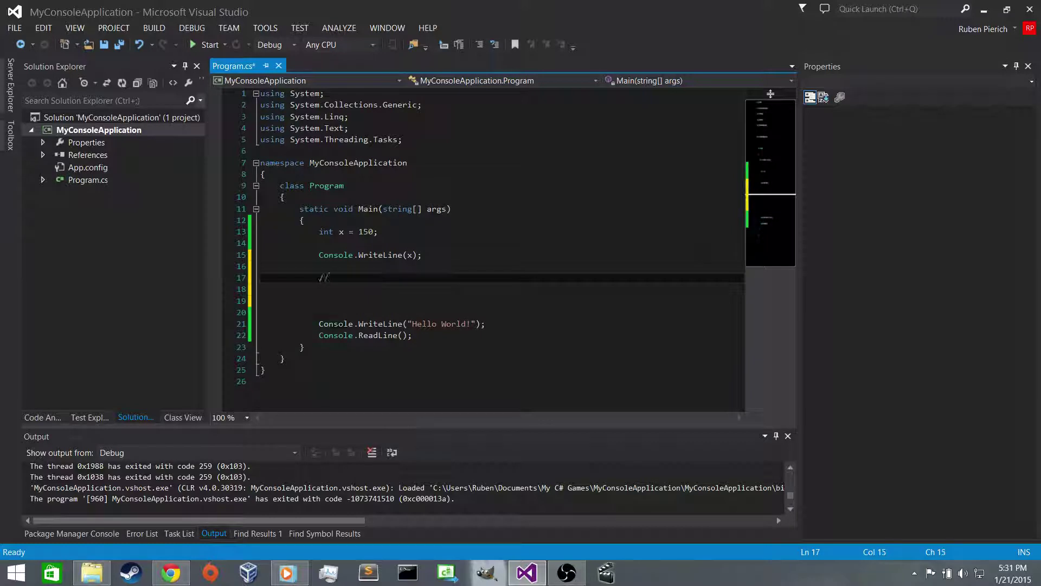
pyautogui.write(' This')
pyautogui.write(' is a comment.')
pyautogui.press('Return')
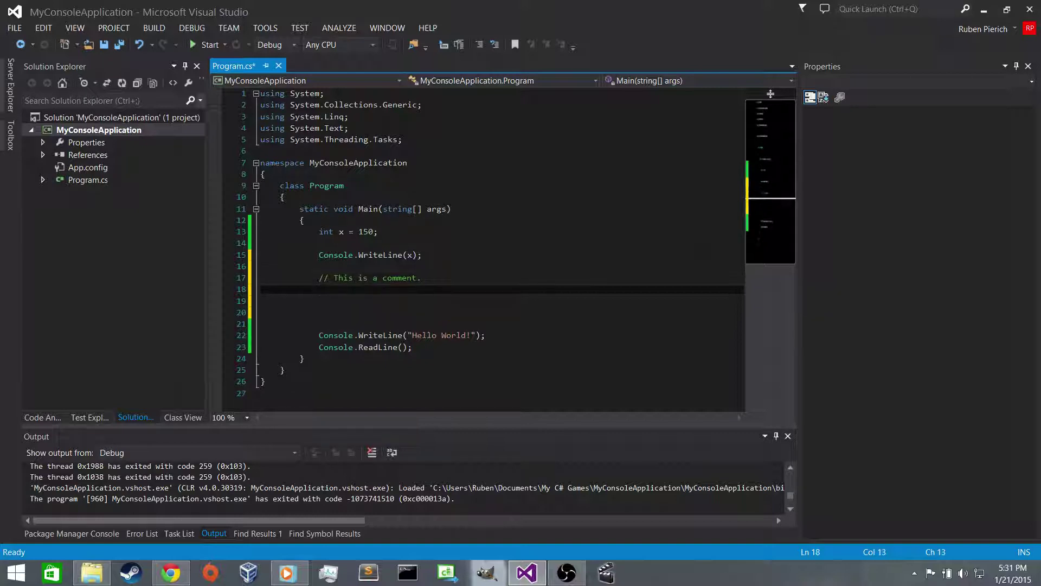
pyautogui.write("// Let's make a bo")
pyautogui.write('olean vari')
pyautogui.write('able')
pyautogui.press('Return')
pyautogui.write('bool')
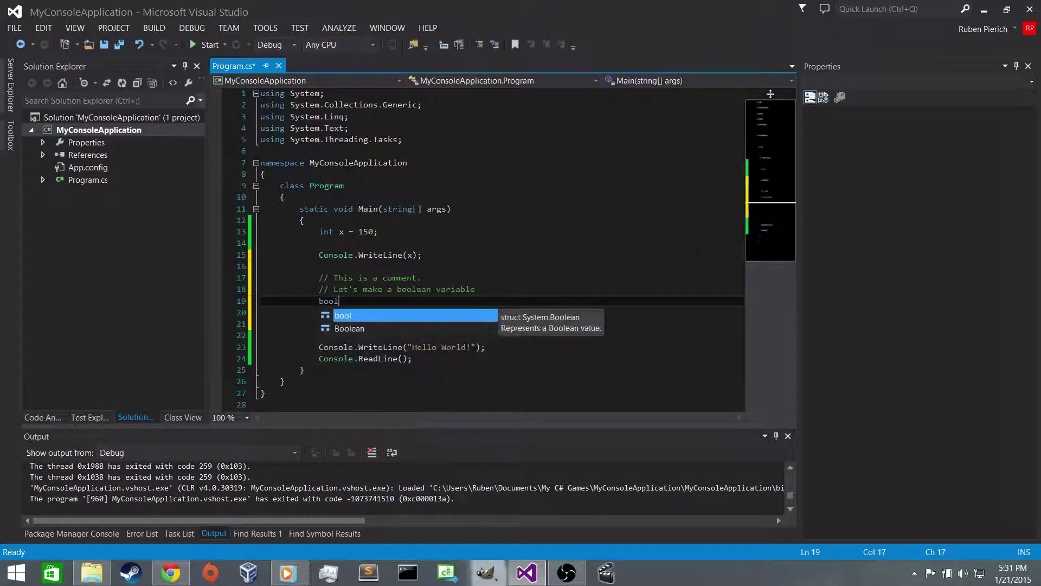
pyautogui.write(' is')
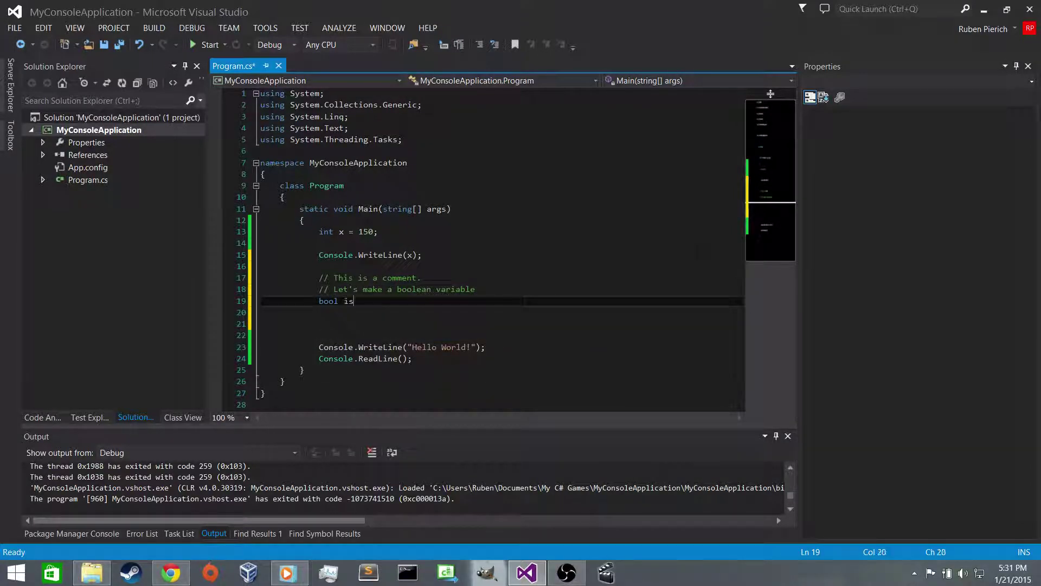
pyautogui.write('Awe')
pyautogui.write('some = tr')
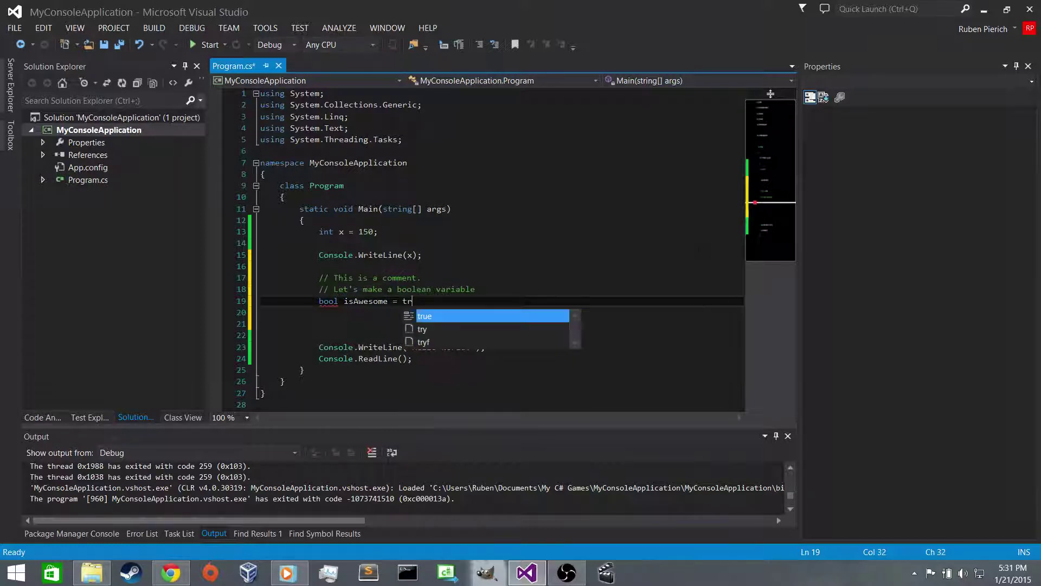
pyautogui.write('ue;')
pyautogui.press('Return')
pyautogui.write('Co')
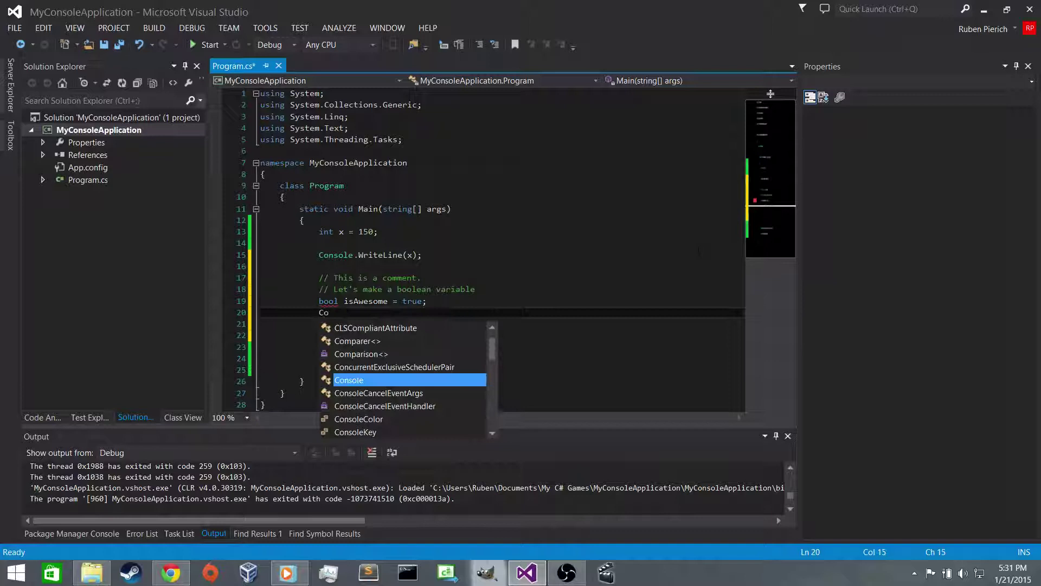
pyautogui.write('nsole.Write')
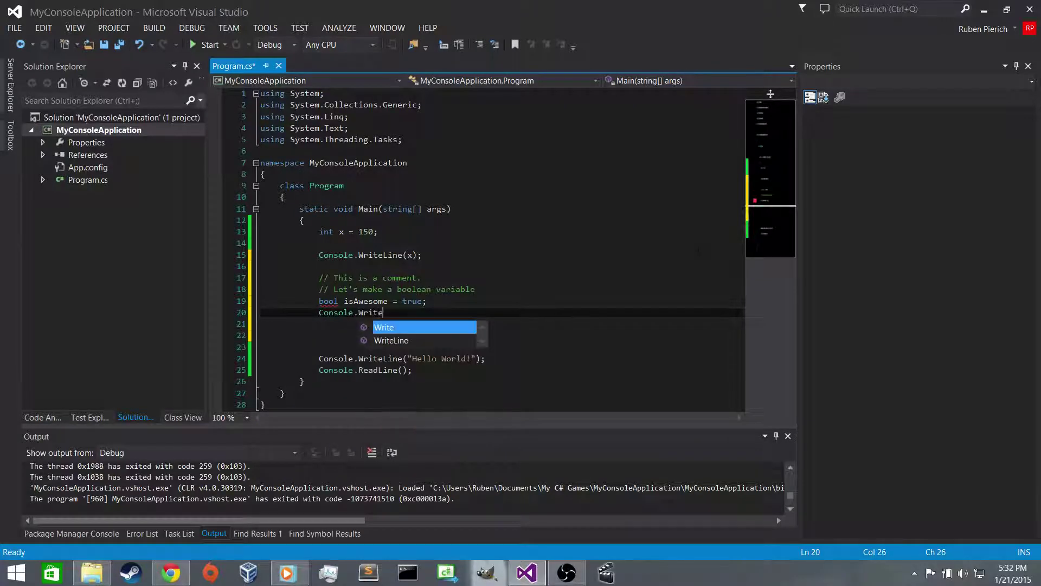
pyautogui.write('Line(i')
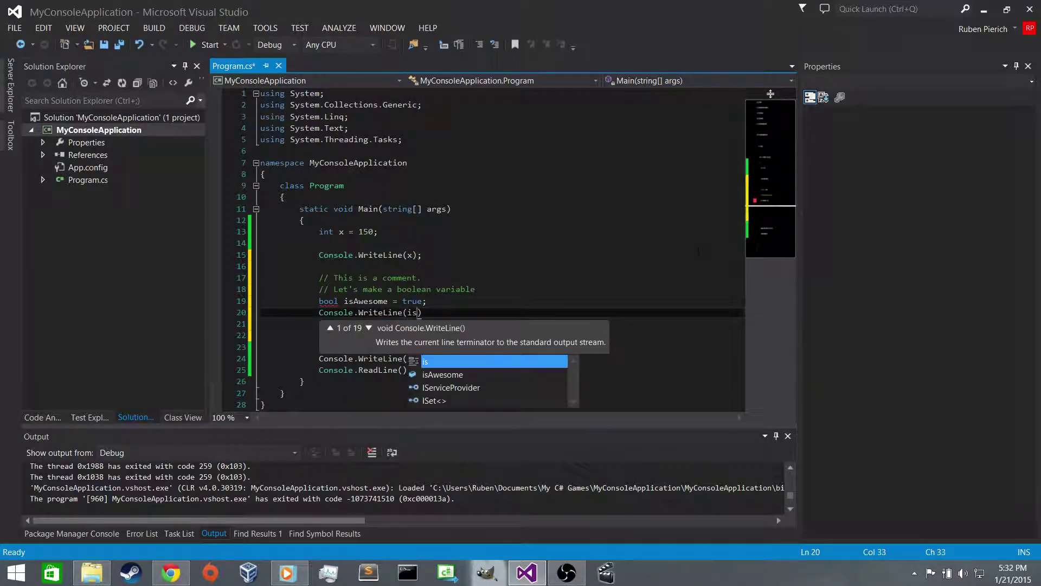
pyautogui.write('sAwesome')
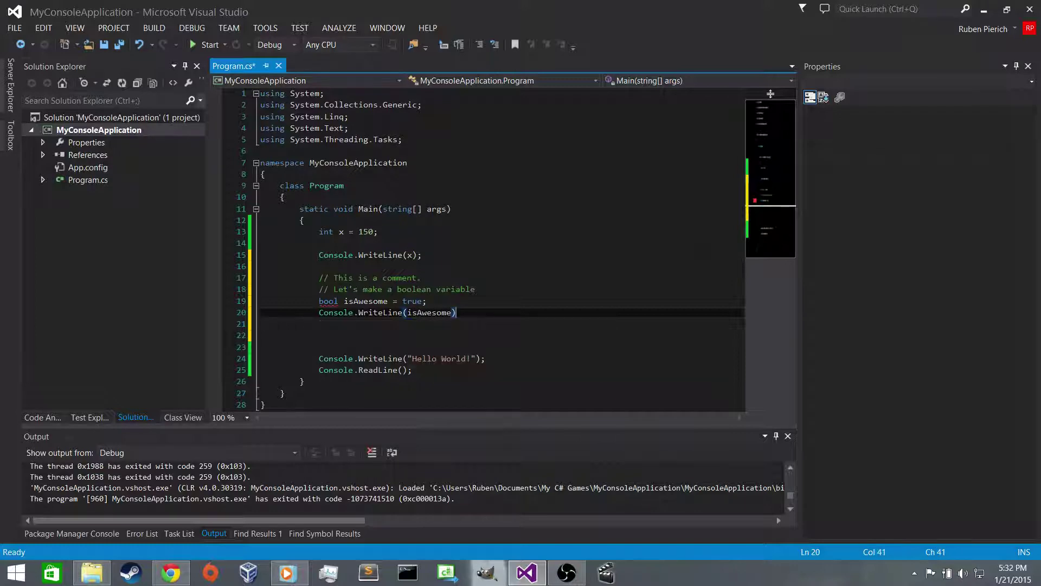
pyautogui.press('End')
pyautogui.write(';')
# Run the app, check the 150, True and Hello World! output, then stop debugging.
pyautogui.click(210, 45)
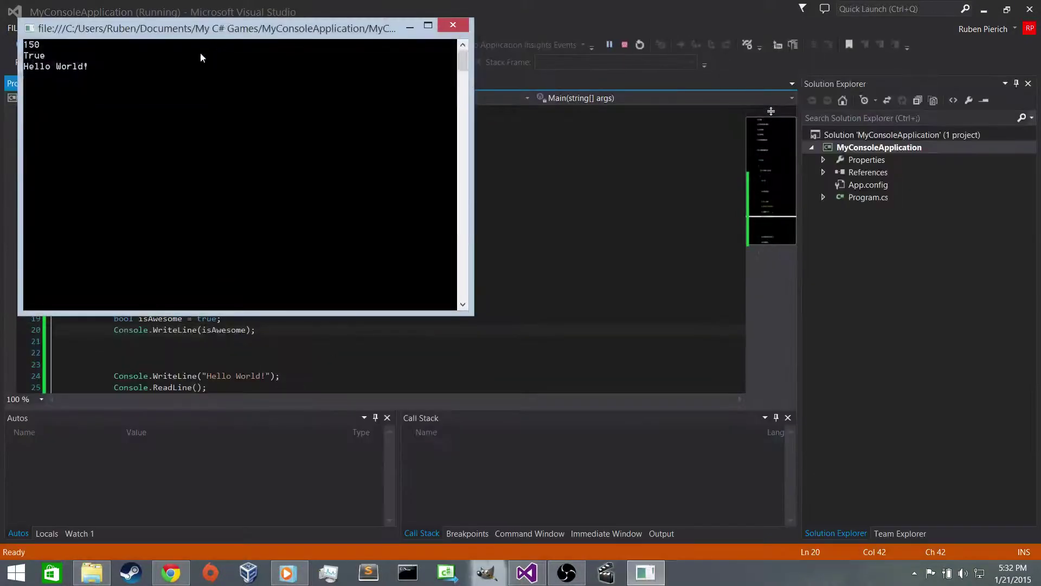
pyautogui.moveTo(200, 29); pyautogui.dragTo(496, 147)
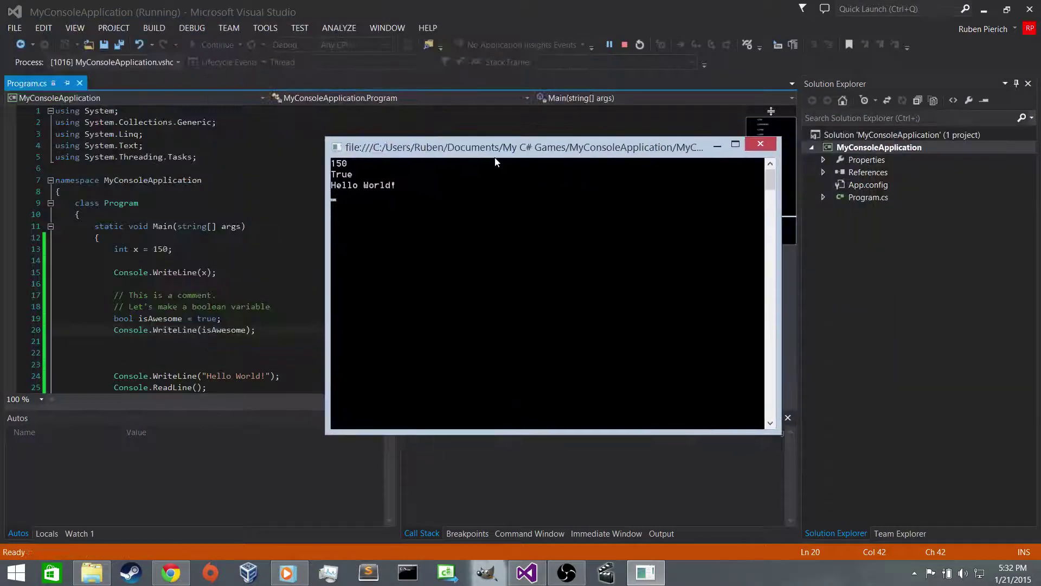
pyautogui.click(244, 245)
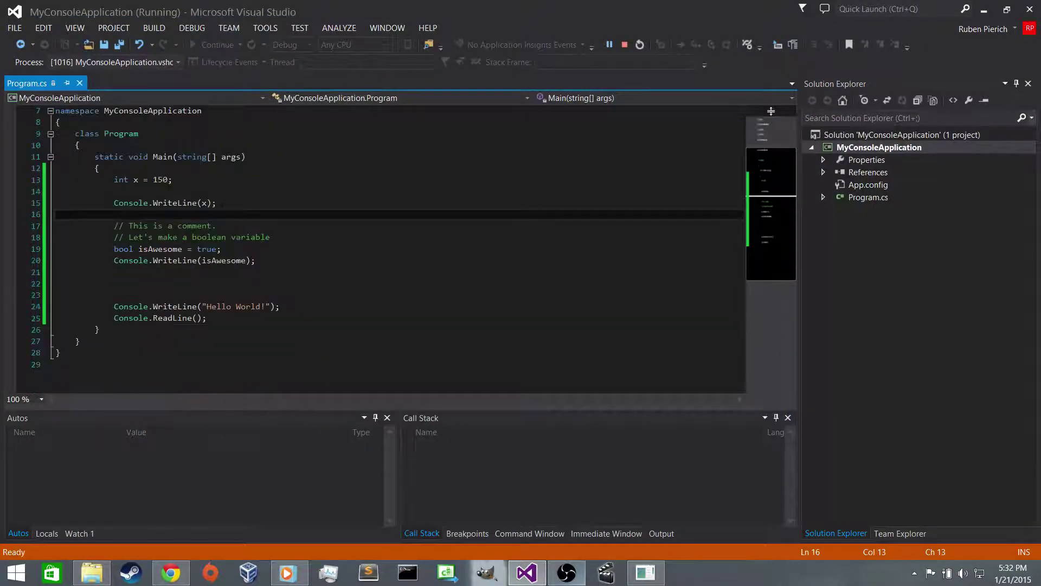
pyautogui.click(411, 575)
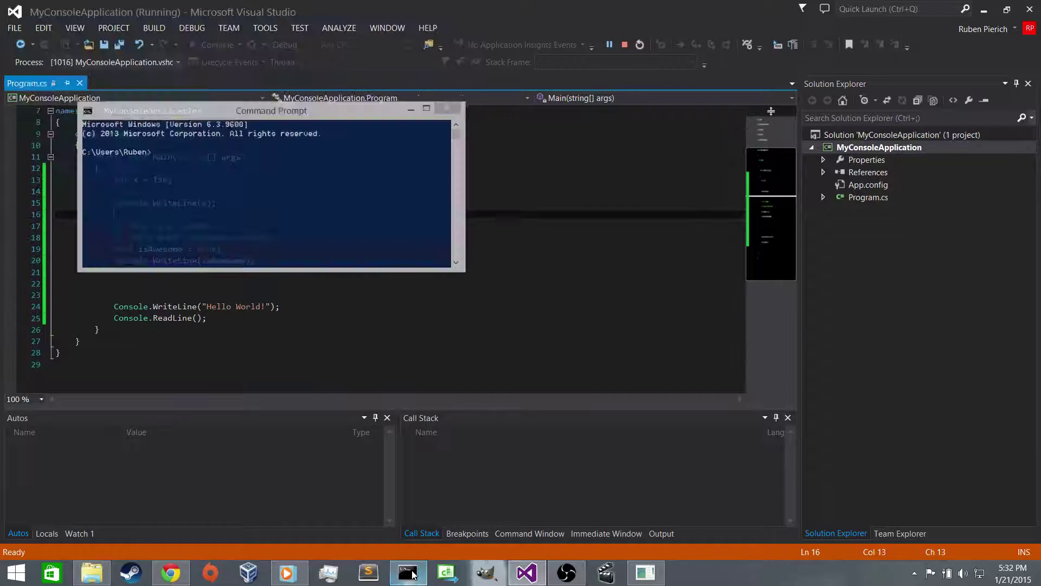
pyautogui.click(411, 575)
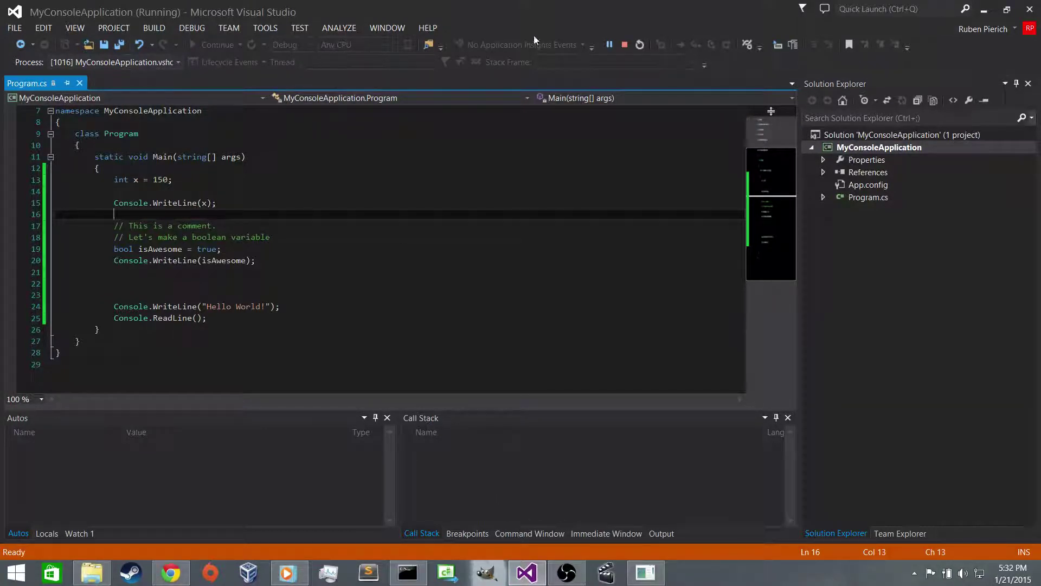
pyautogui.click(627, 50)
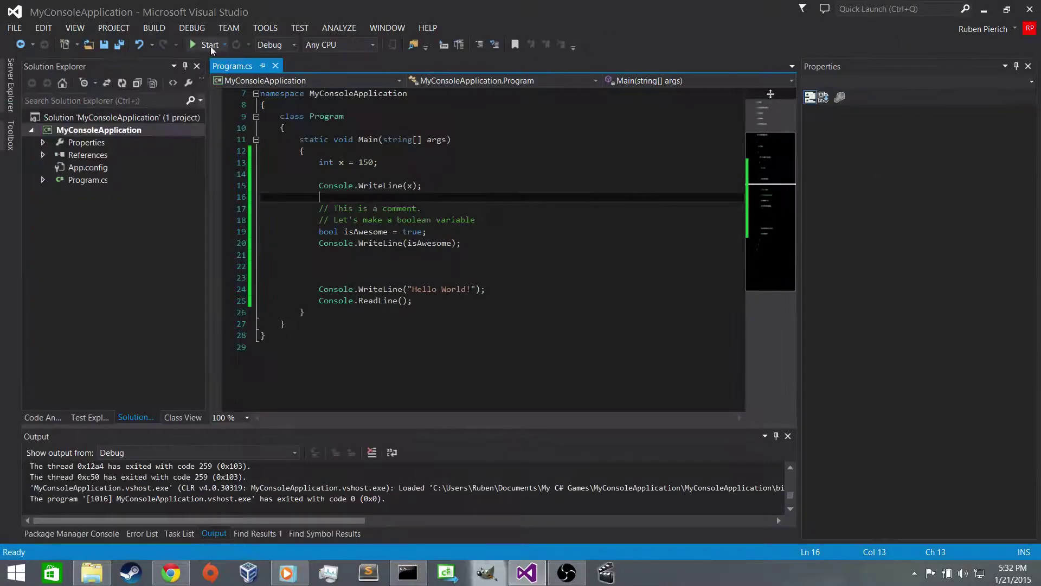
pyautogui.click(211, 46)
pyautogui.moveTo(233, 63); pyautogui.dragTo(618, 132)
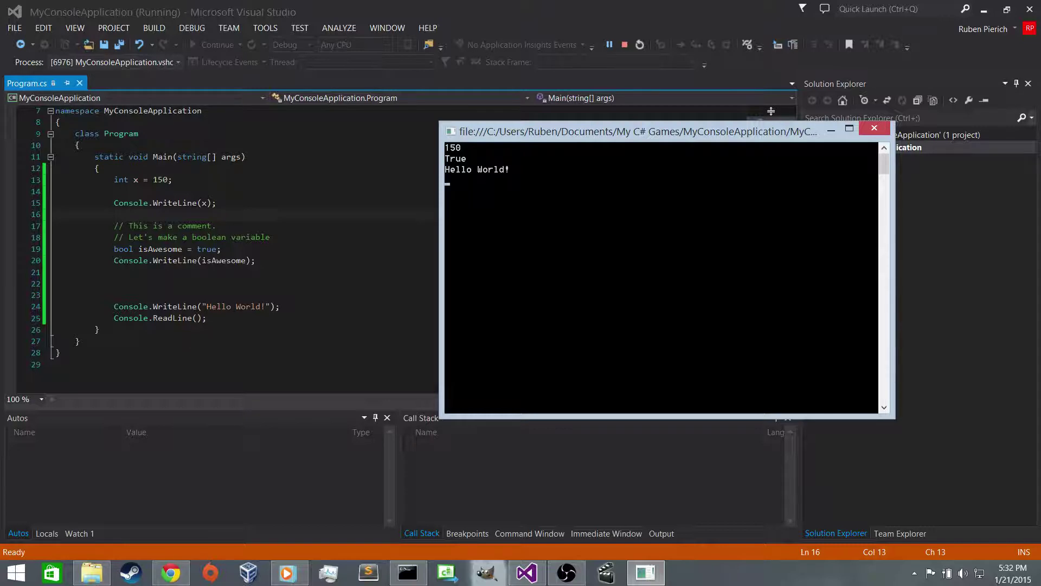
pyautogui.click(325, 283)
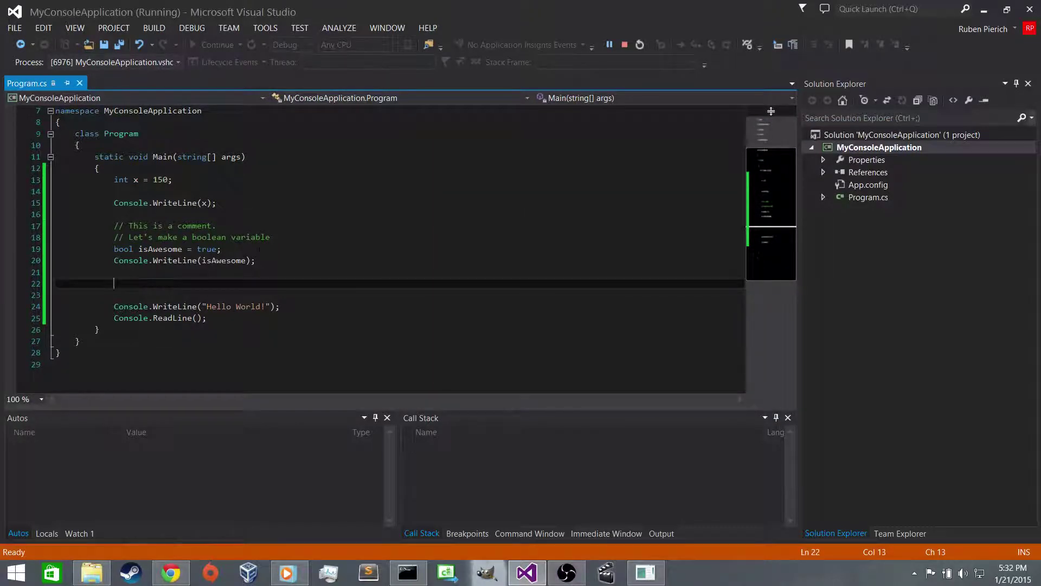
pyautogui.click(406, 203)
pyautogui.press('Return')
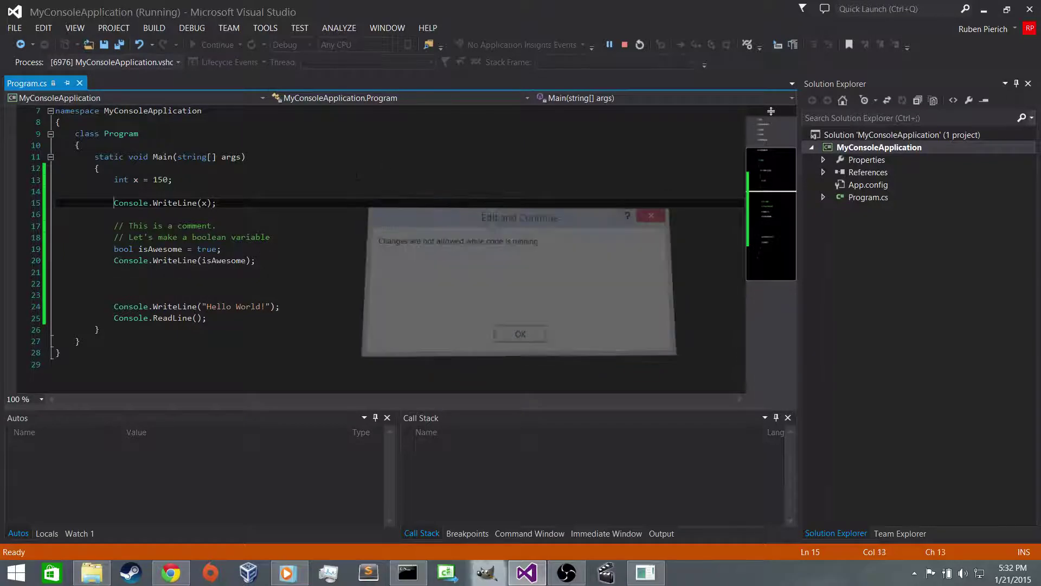
pyautogui.press('Return')
pyautogui.press('Home')
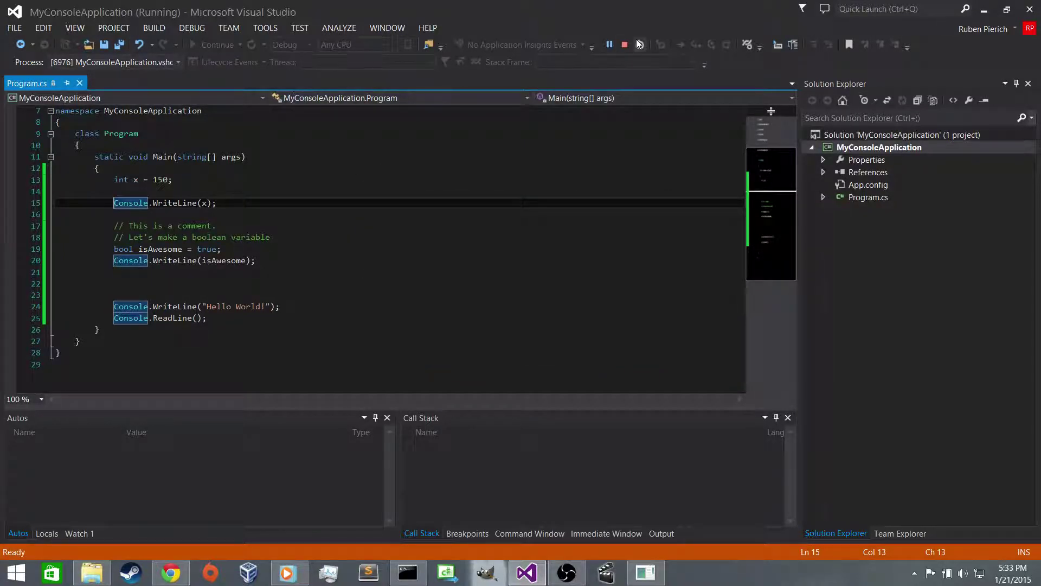
pyautogui.click(624, 44)
# Add x = 248; and Console.WriteLine(x); below line 15, then run and check the output.
pyautogui.press('End')
pyautogui.press('Return')
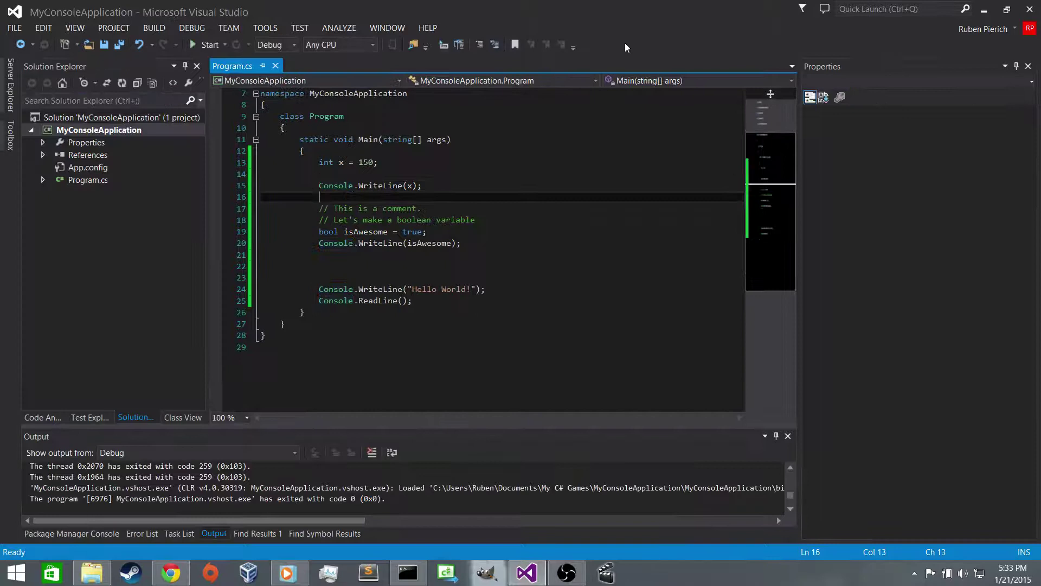
pyautogui.press('Return')
pyautogui.write('x = ')
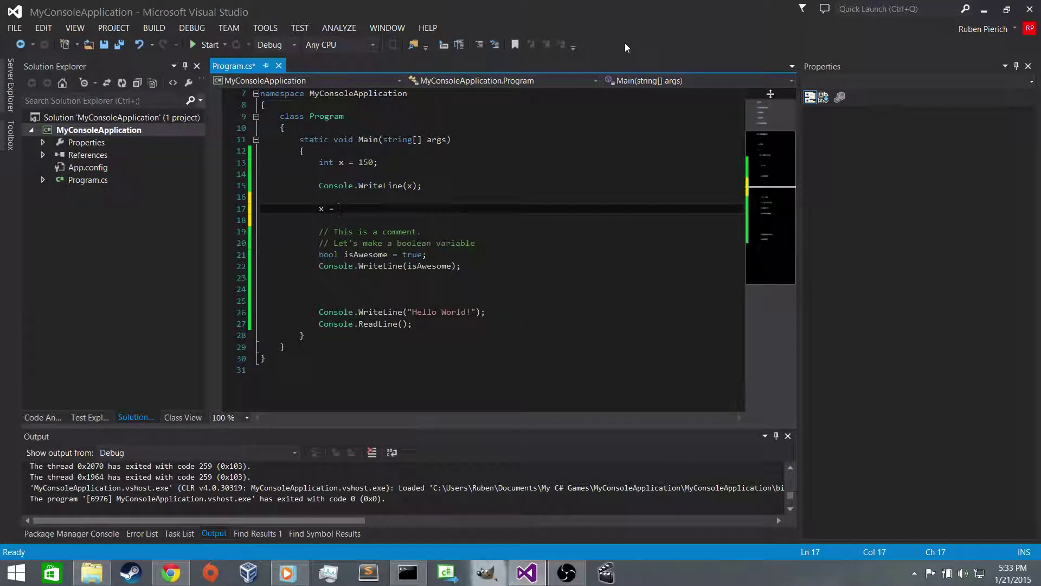
pyautogui.write('248;')
pyautogui.press('Return')
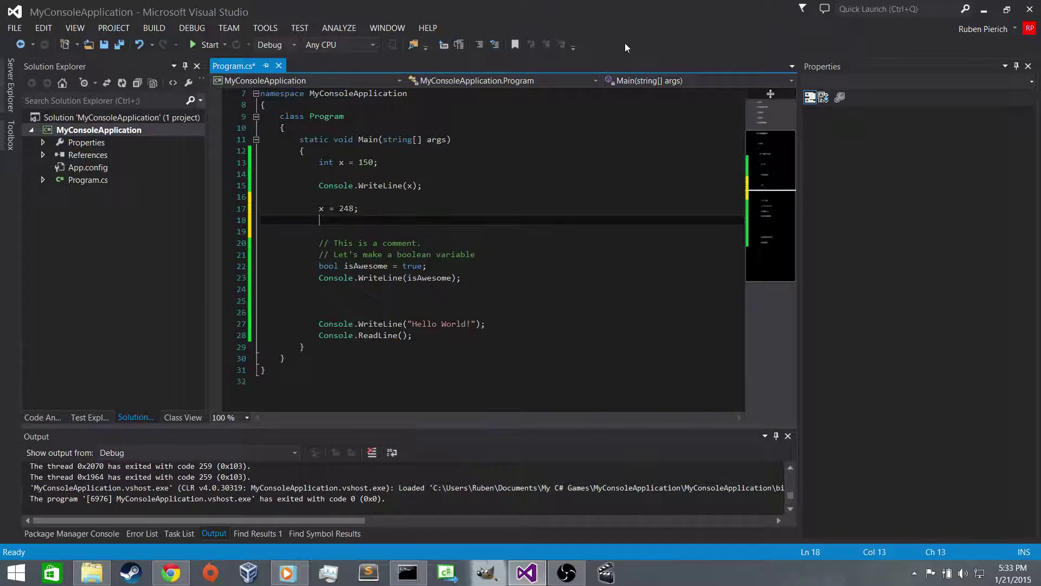
pyautogui.write('Console.')
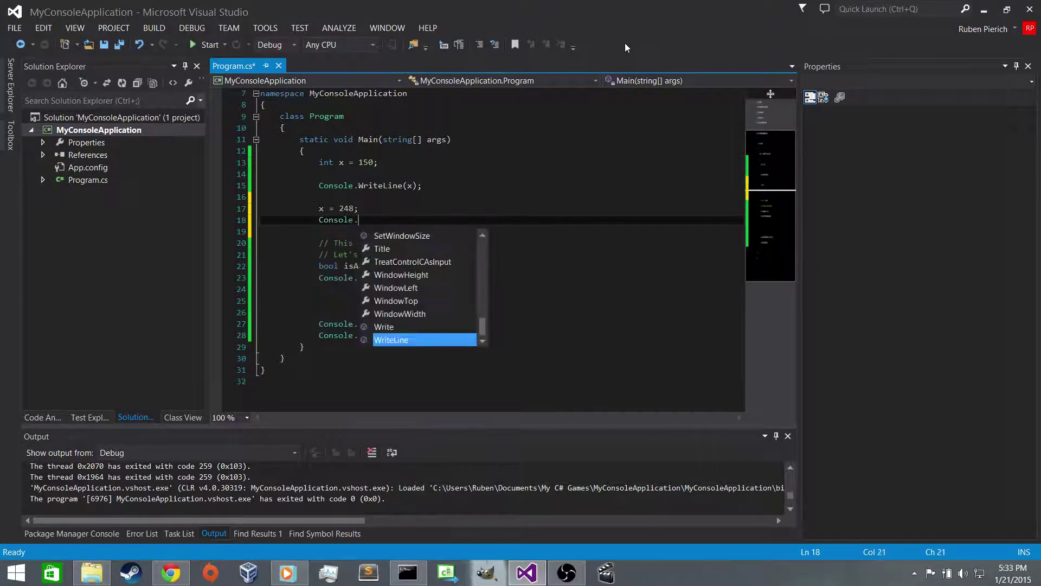
pyautogui.write('WriteLine')
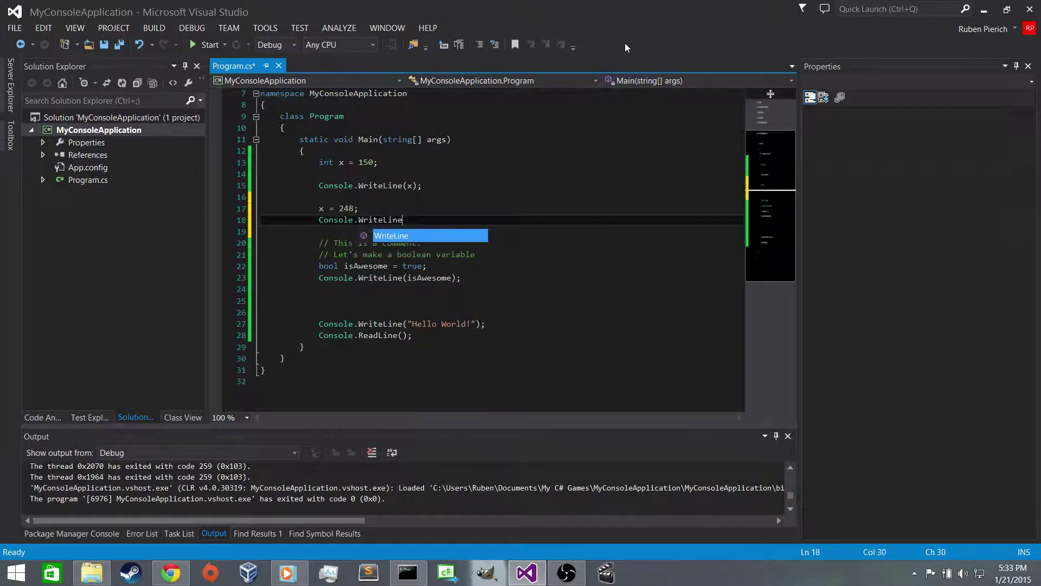
pyautogui.write('(x')
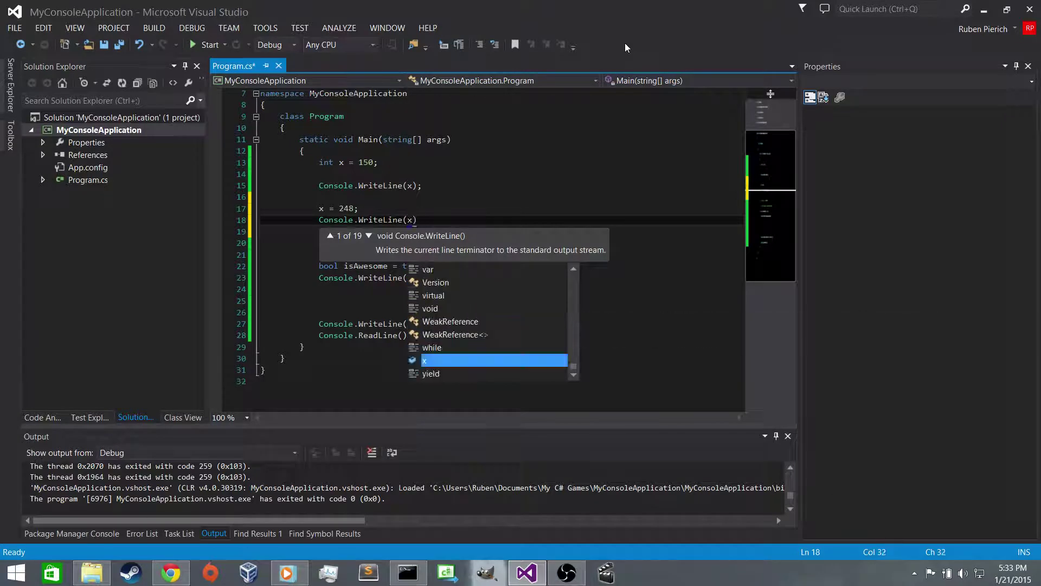
pyautogui.write(');')
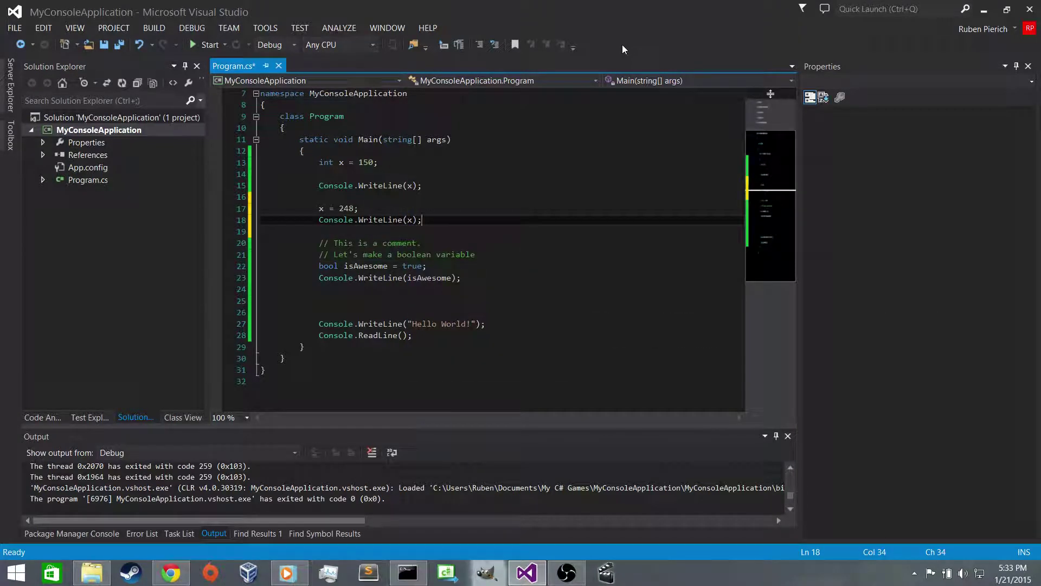
pyautogui.click(200, 45)
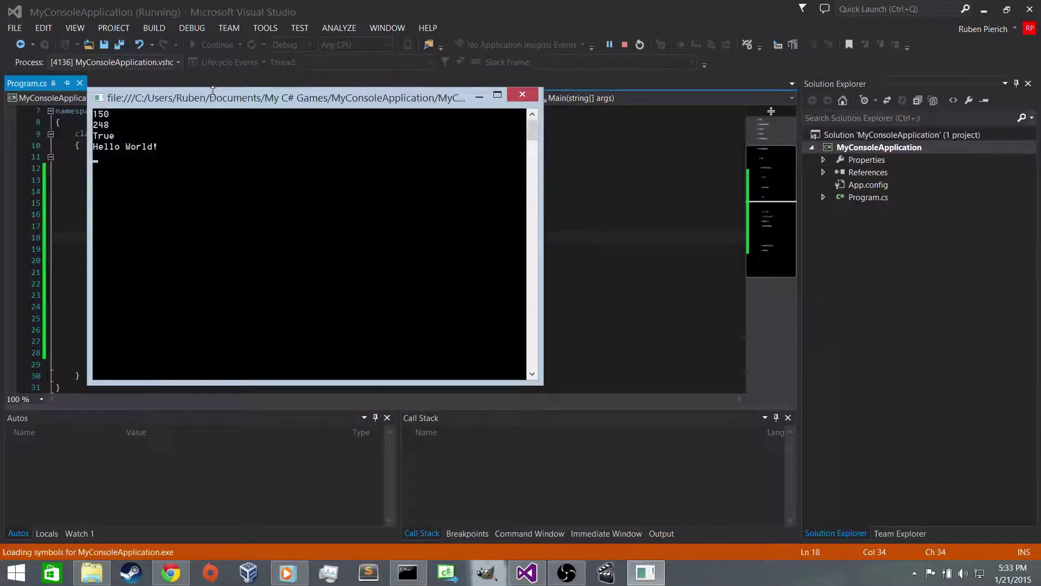
pyautogui.moveTo(215, 98)
pyautogui.mouseDown()
pyautogui.moveTo(685, 122)
pyautogui.moveTo(607, 139)
pyautogui.mouseUp()
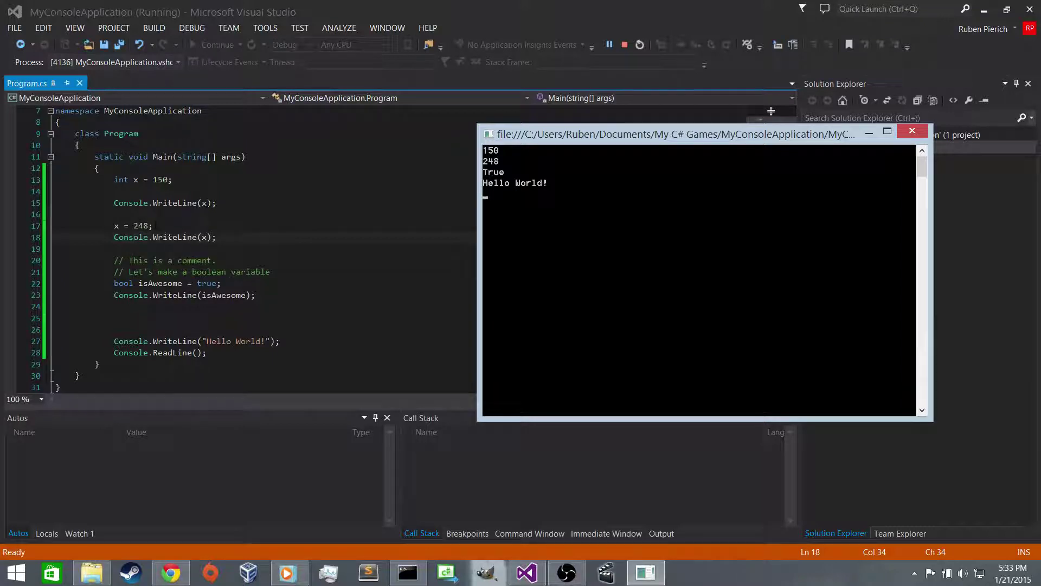
pyautogui.click(913, 132)
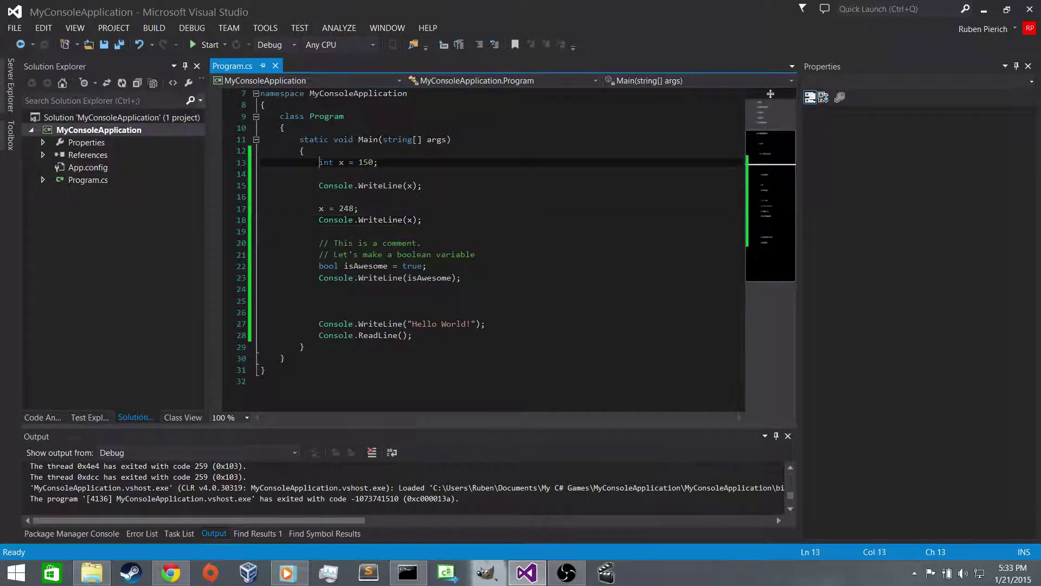
# Delete the old code on lines 13–28 and declare bool isAwesome = true;.
pyautogui.moveTo(319, 162); pyautogui.dragTo(413, 336)
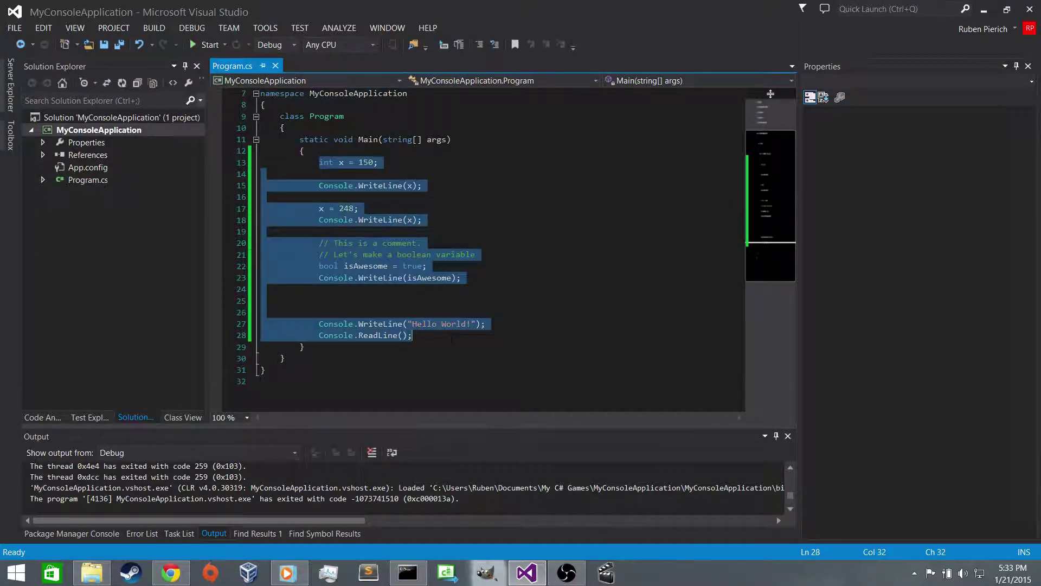
pyautogui.press('Delete')
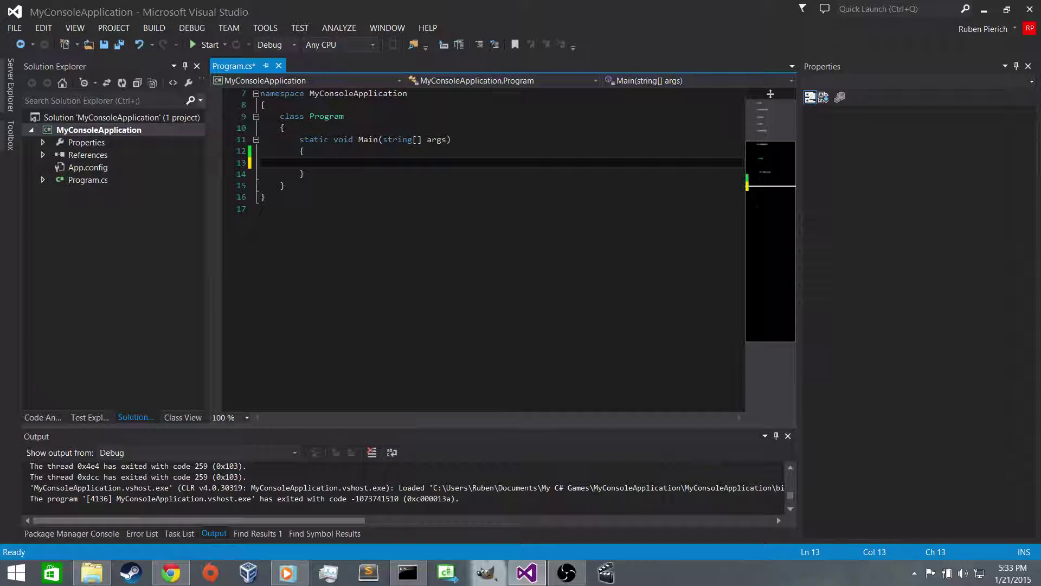
pyautogui.write('bool')
pyautogui.write(' is')
pyautogui.write('A')
pyautogui.write('wesome = ')
pyautogui.write('true;')
pyautogui.press('Return')
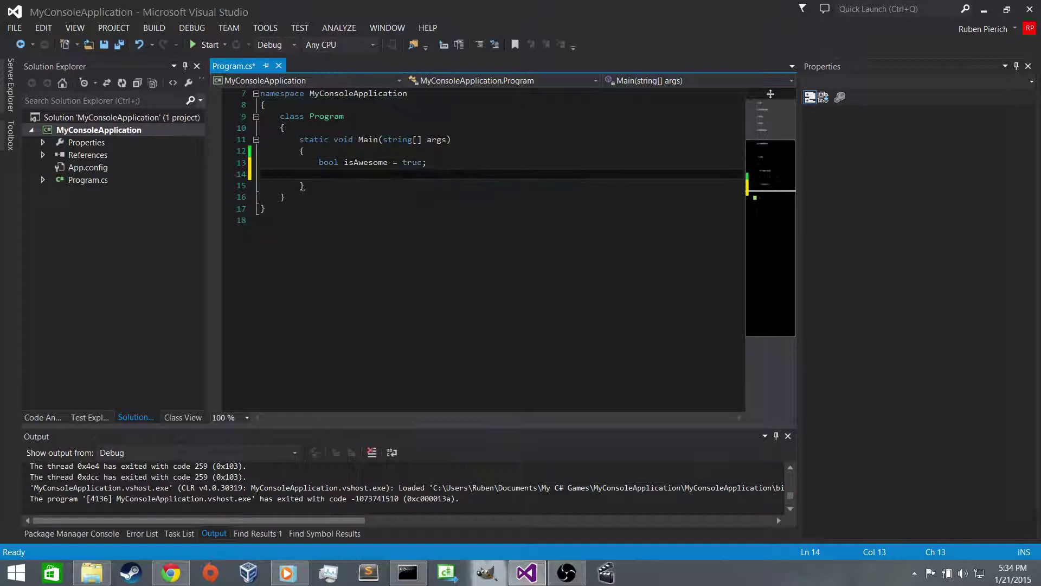
pyautogui.press('Return')
pyautogui.write('if')
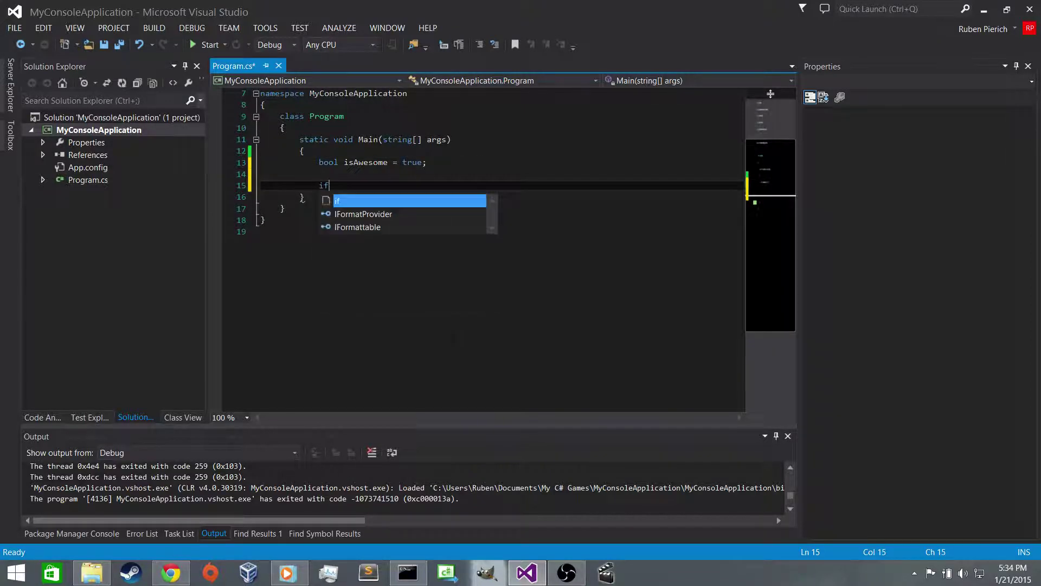
pyautogui.write('()')
# Write the if (isAwesome) statement with an empty braced body.
pyautogui.press('Return')
pyautogui.write('{')
pyautogui.press('Return')
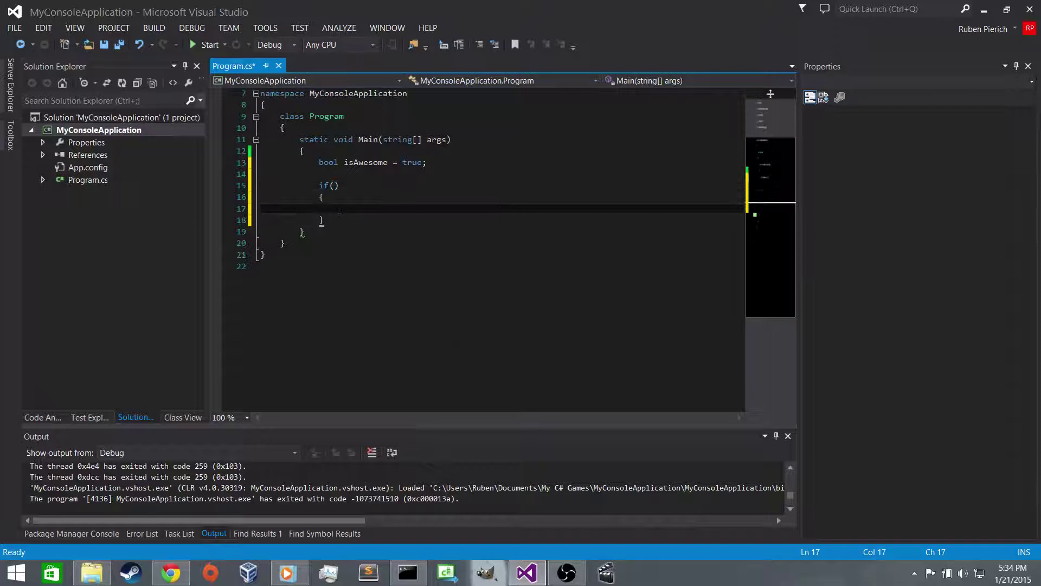
pyautogui.press('Up')
pyautogui.press('Up')
pyautogui.press('Left')
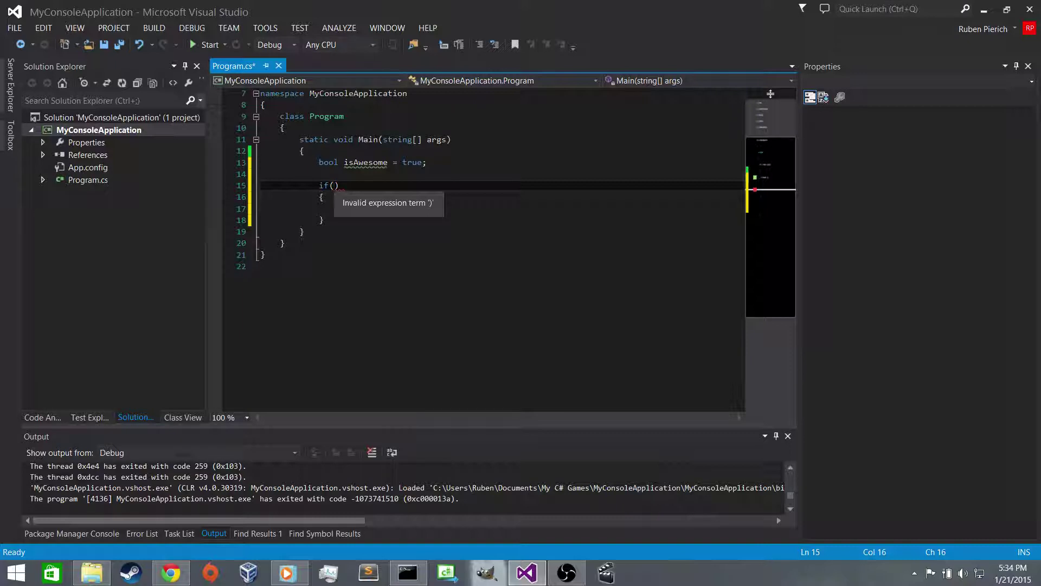
pyautogui.write('isAwes')
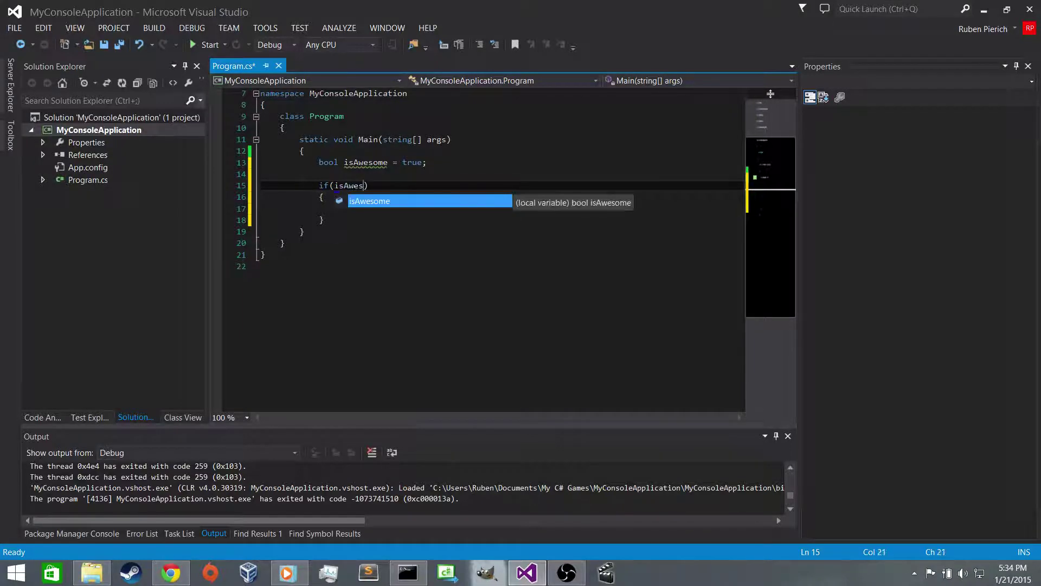
pyautogui.write('ome')
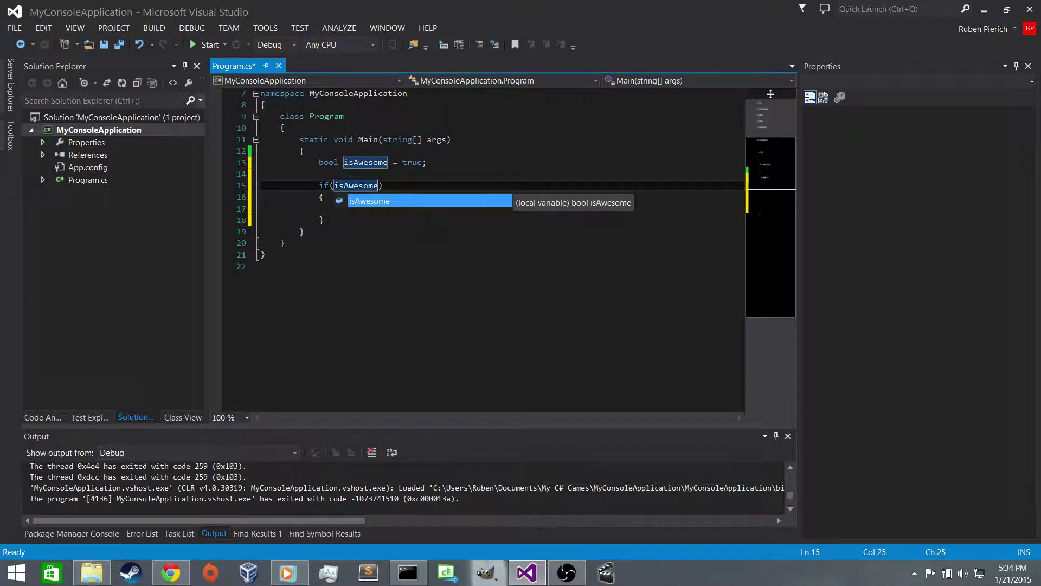
pyautogui.press('Escape')
pyautogui.press('Down')
pyautogui.press('Down')
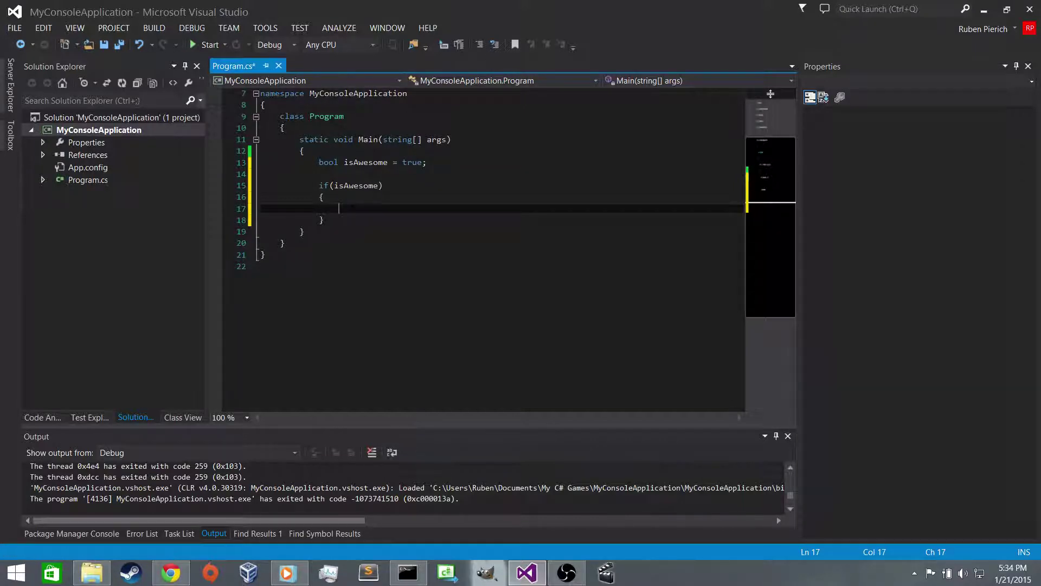
pyautogui.write('Console.WriteLine')
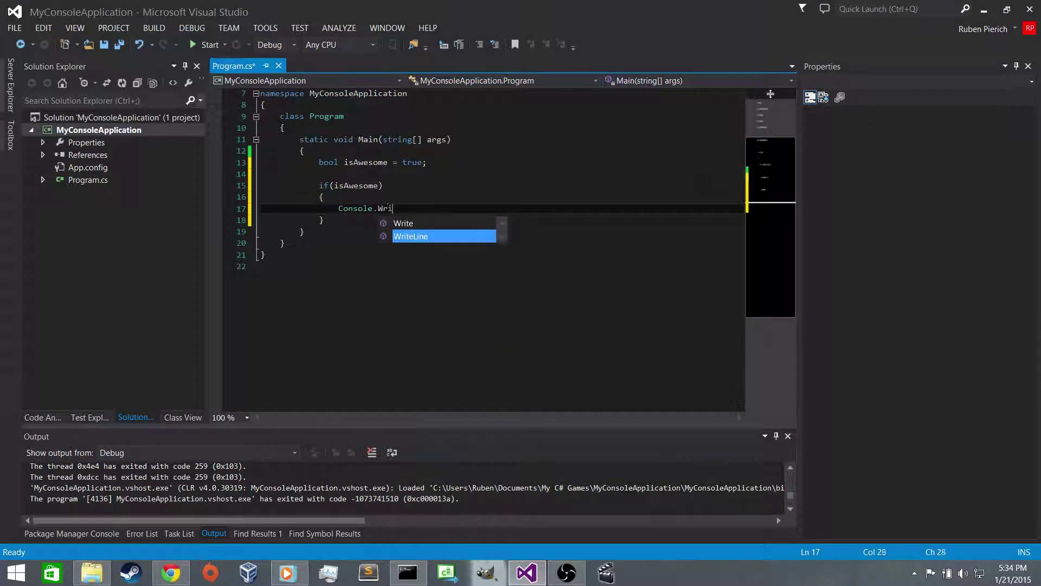
pyautogui.write('("the ')
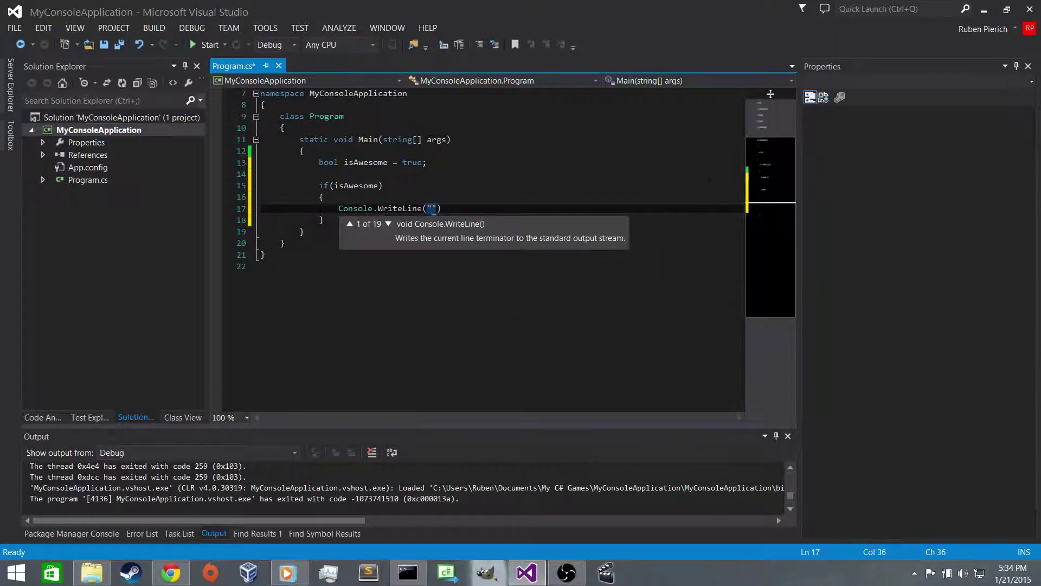
pyautogui.write('if statemen')
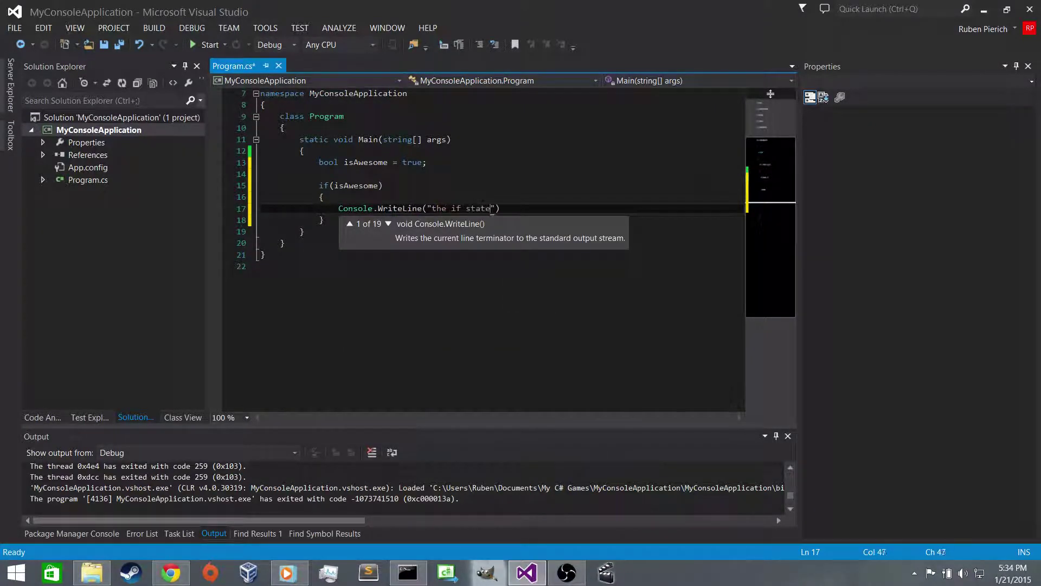
pyautogui.write("t's body e")
pyautogui.write('xecuted!')
pyautogui.write('")')
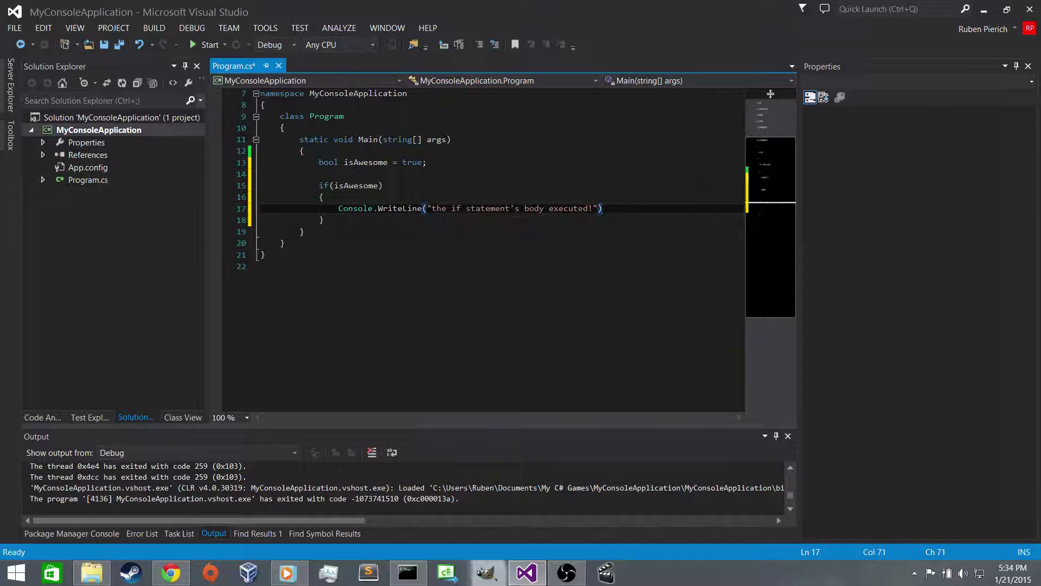
pyautogui.write(';')
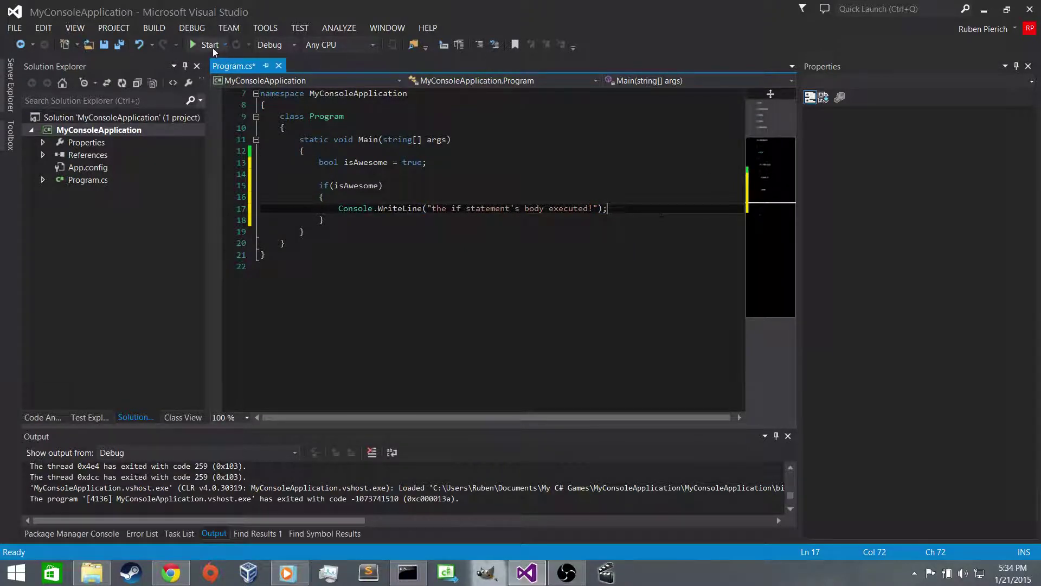
# Run the if version, add Console.ReadLine(); after the block, and rerun beside the code.
pyautogui.click(209, 45)
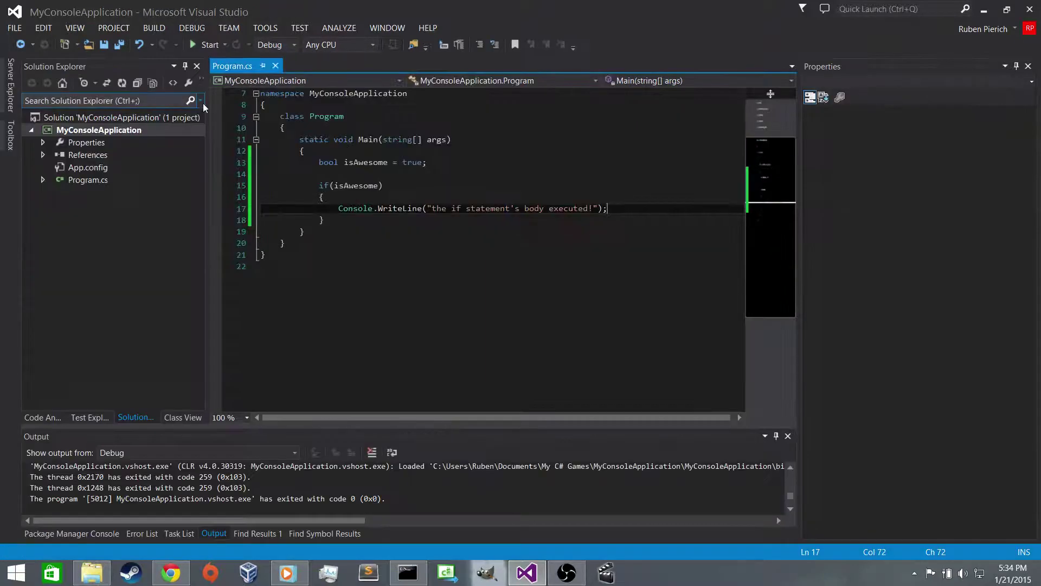
pyautogui.press('Down')
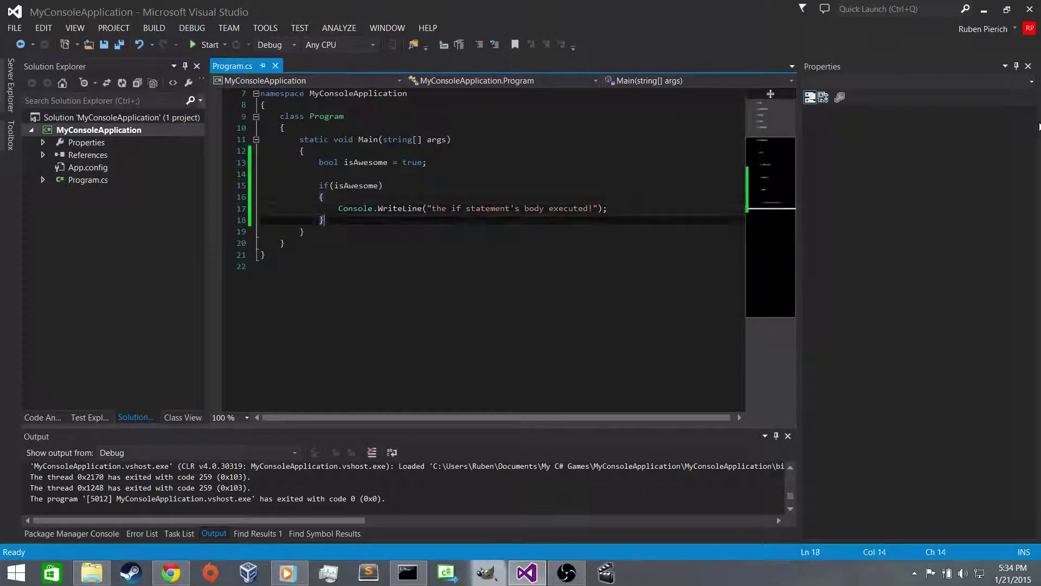
pyautogui.press('Return')
pyautogui.press('Return')
pyautogui.write('Conso')
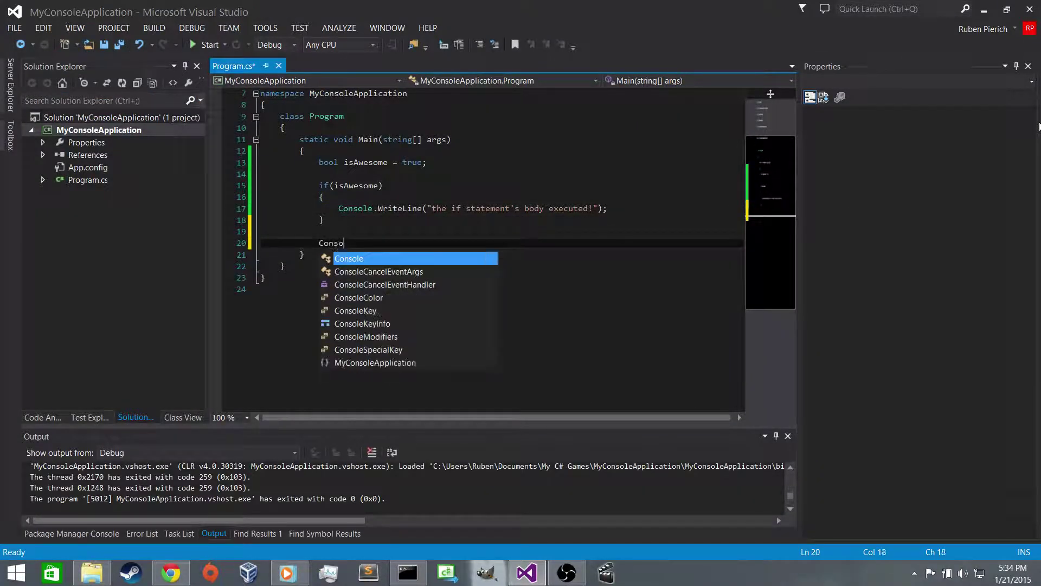
pyautogui.write('le.Read')
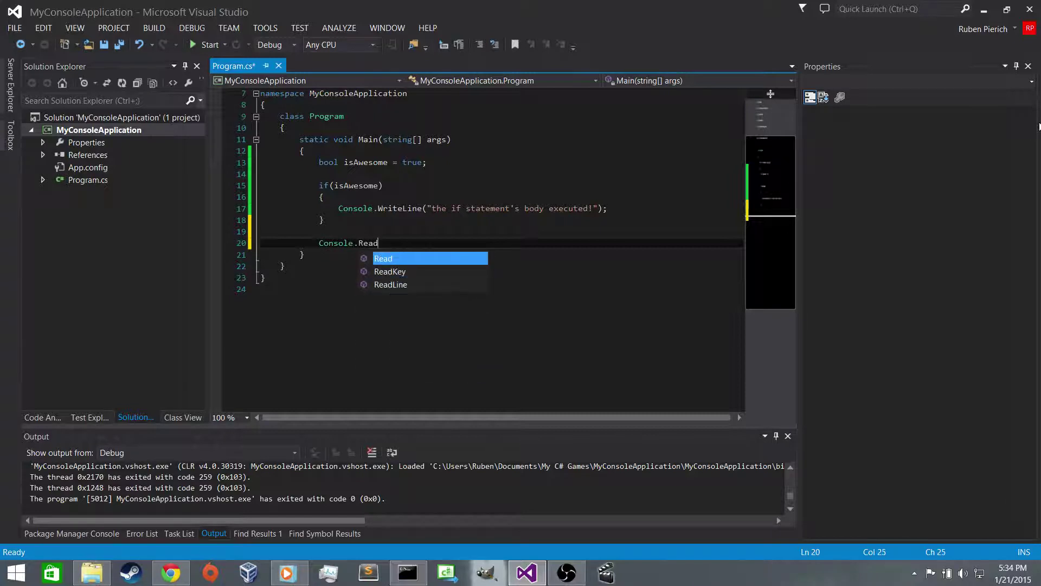
pyautogui.write('Line();')
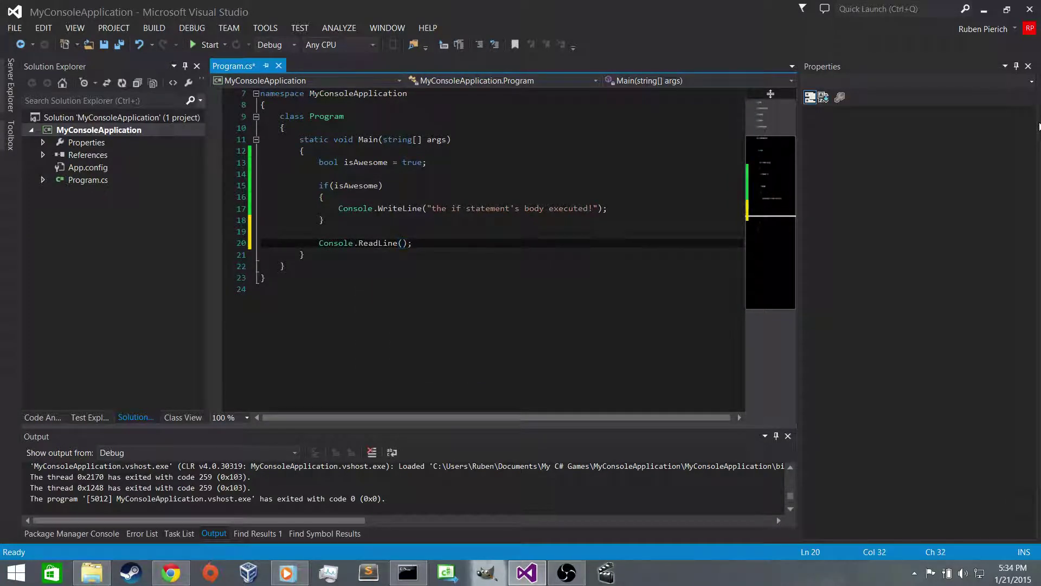
pyautogui.click(199, 44)
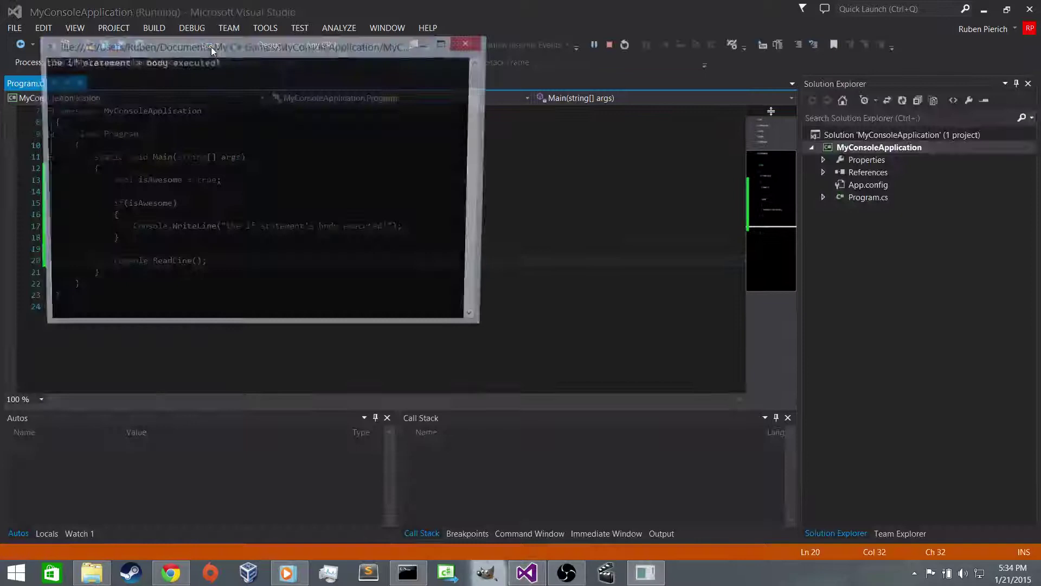
pyautogui.moveTo(210, 47); pyautogui.dragTo(626, 130)
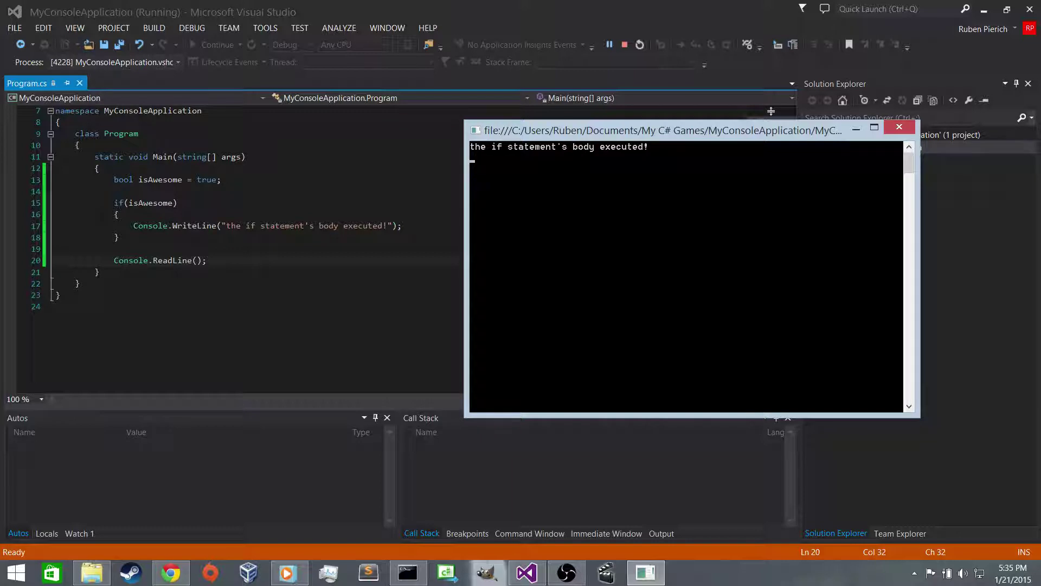
# Close the previous console, change isAwesome on line 13 to false, and save.
pyautogui.click(900, 129)
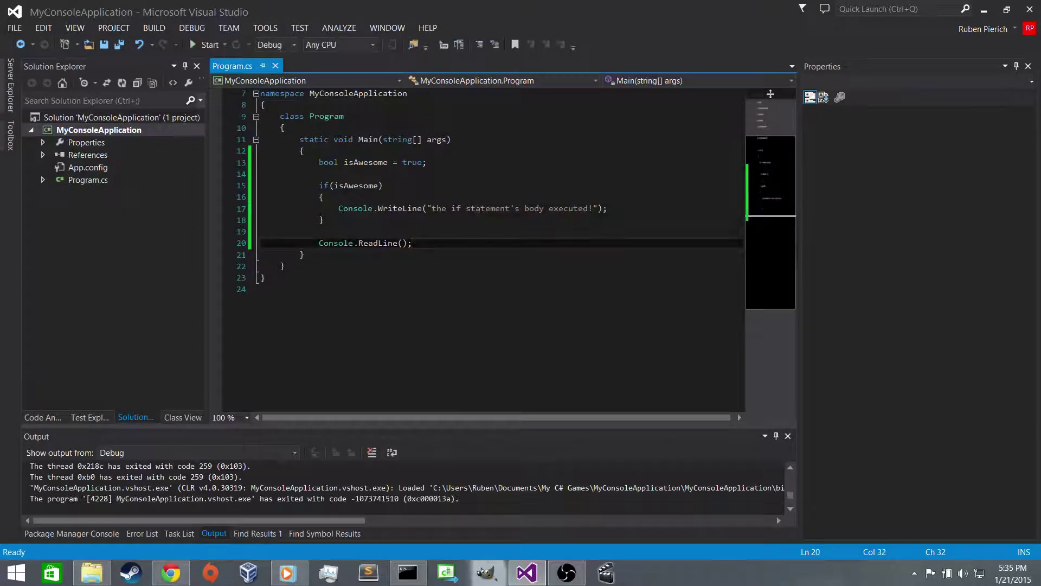
pyautogui.press('BackSpace')
pyautogui.press('BackSpace')
pyautogui.press('BackSpace')
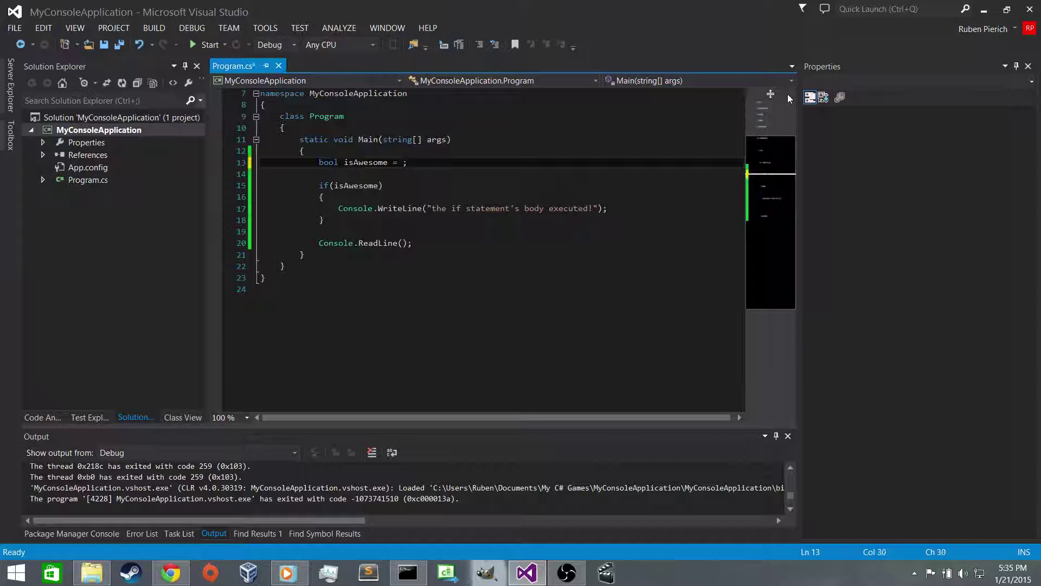
pyautogui.write('false')
pyautogui.hotkey('ctrl', 's')
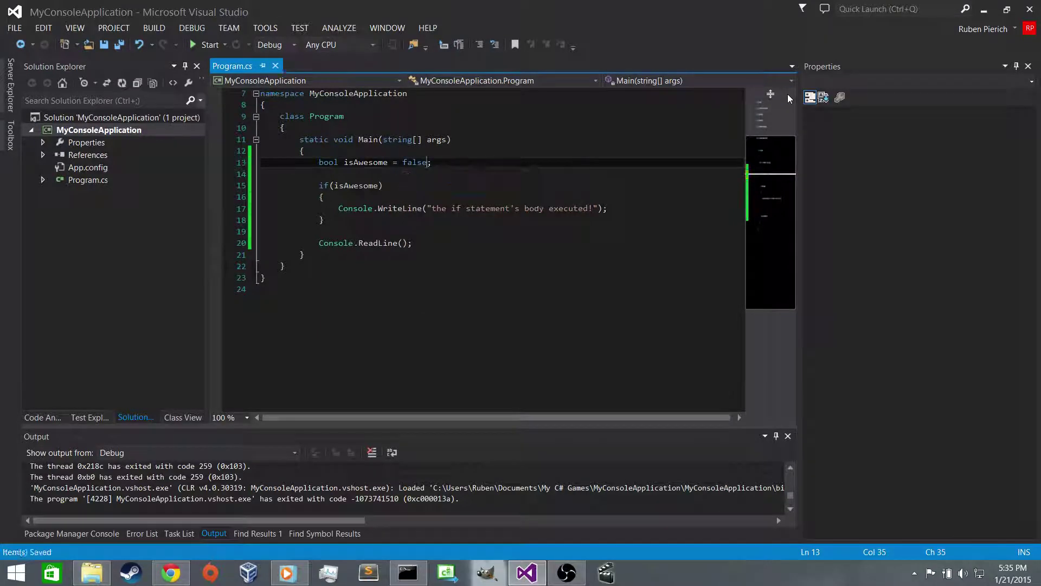
# Test-run the program with isAwesome false, confirming an empty console, then close it.
pyautogui.click(207, 46)
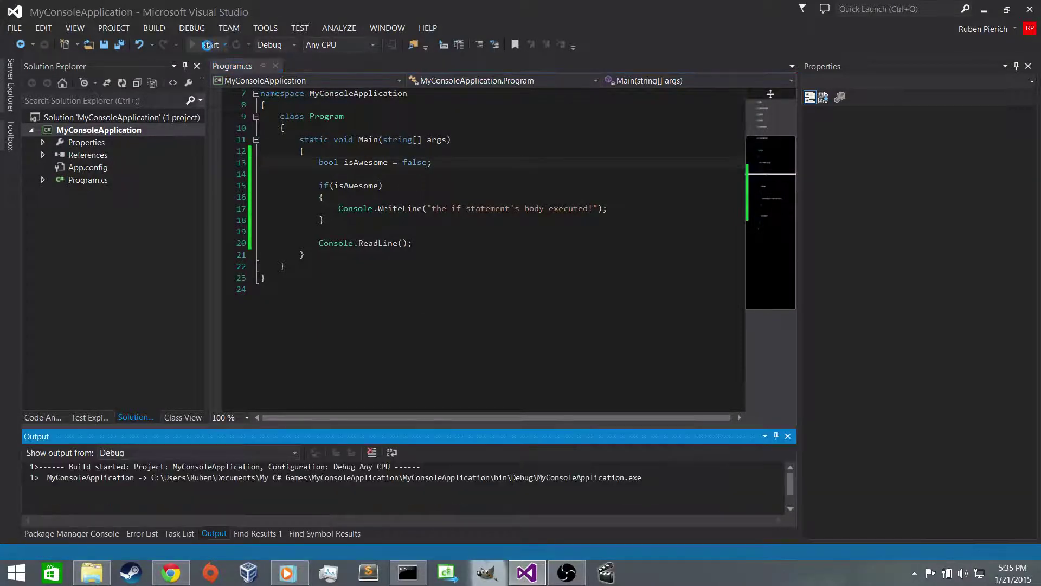
pyautogui.moveTo(269, 80); pyautogui.dragTo(708, 106)
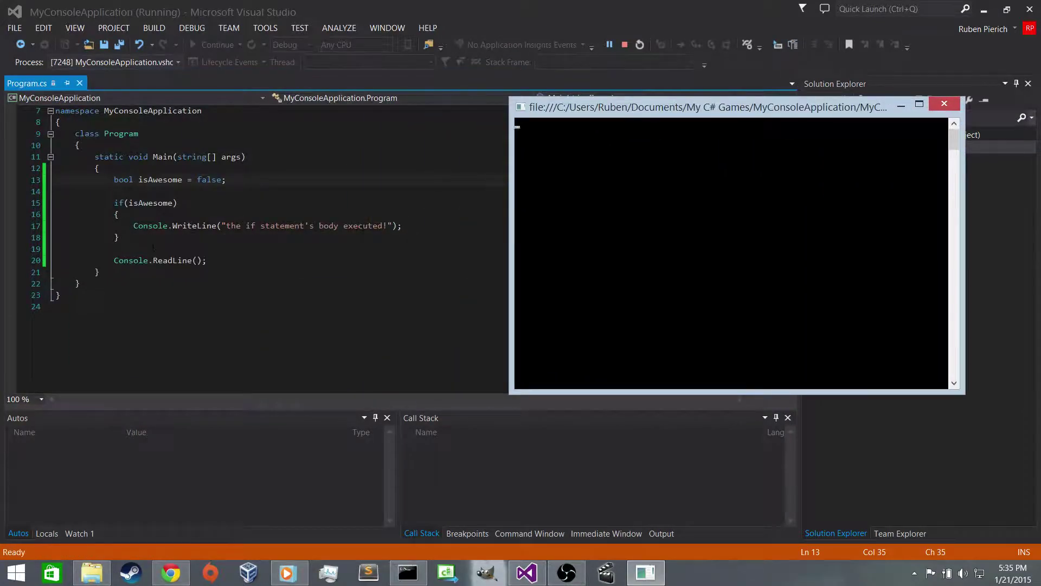
pyautogui.click(942, 105)
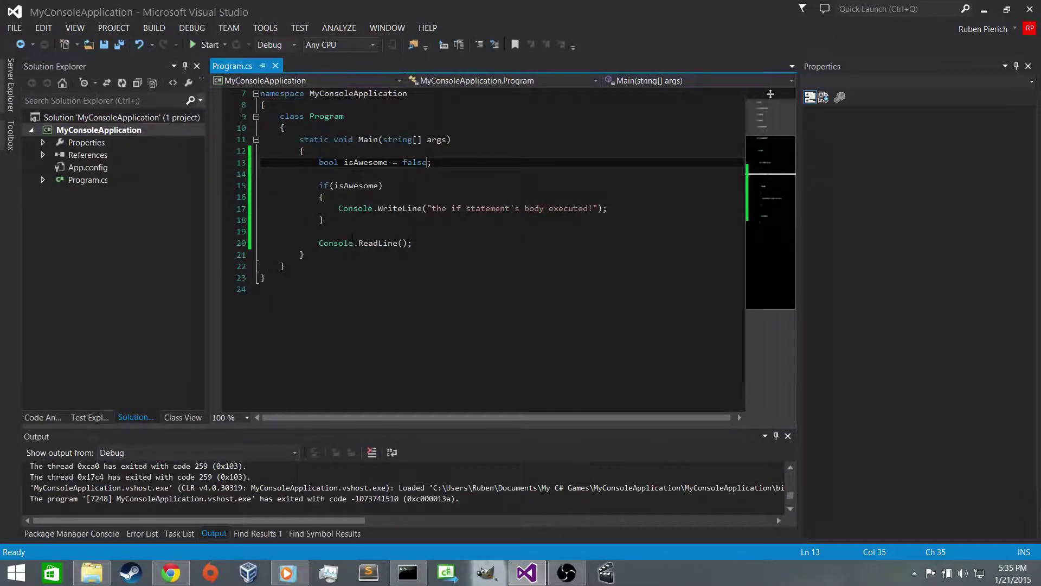
# Add an empty else block with braces after the if block, cursor inside its body.
pyautogui.click(502, 219)
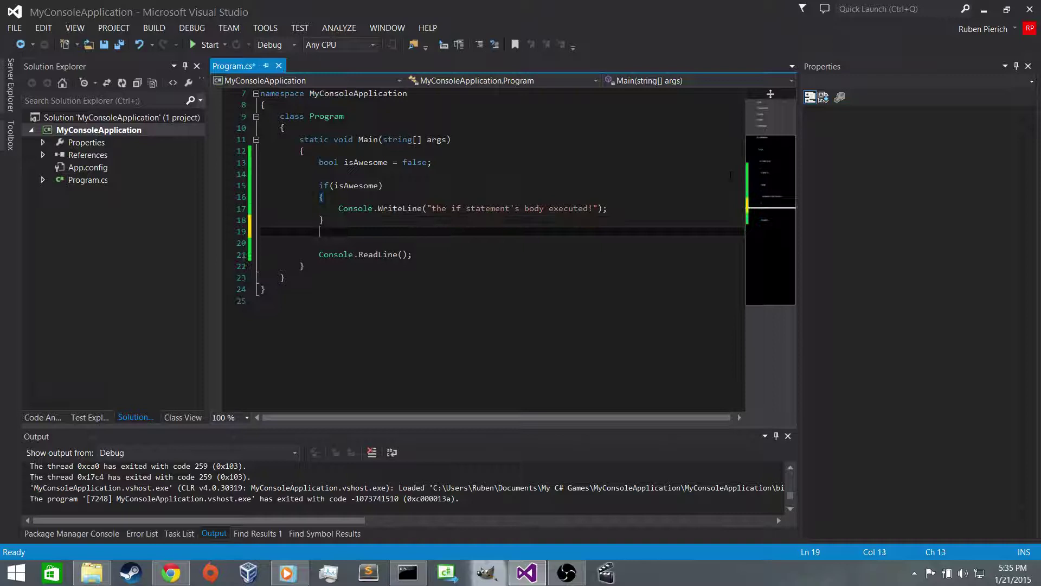
pyautogui.write('else')
pyautogui.press('Return')
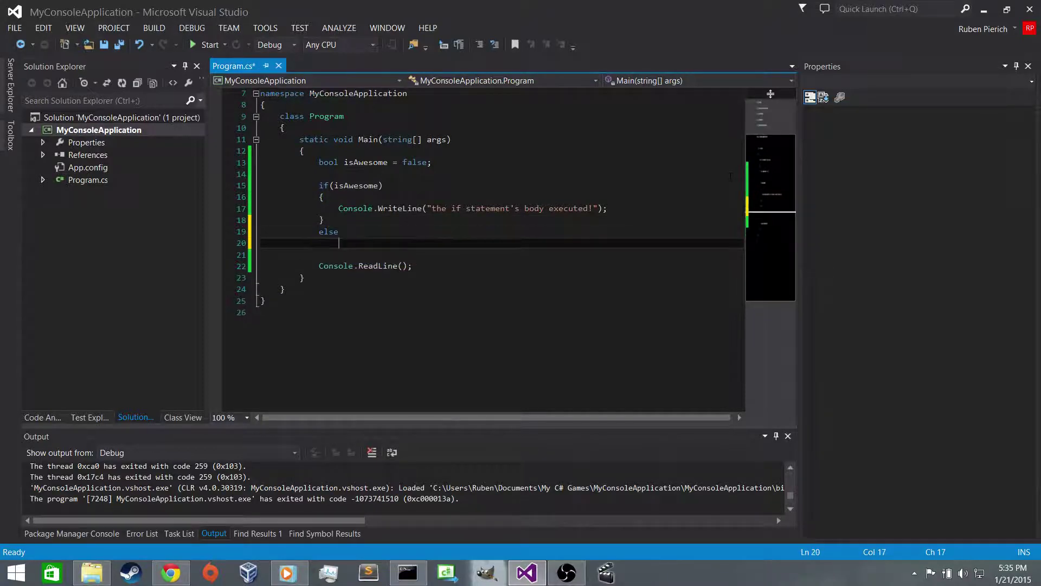
pyautogui.write('{')
pyautogui.press('Return')
pyautogui.press('Up')
pyautogui.press('Up')
pyautogui.press('Up')
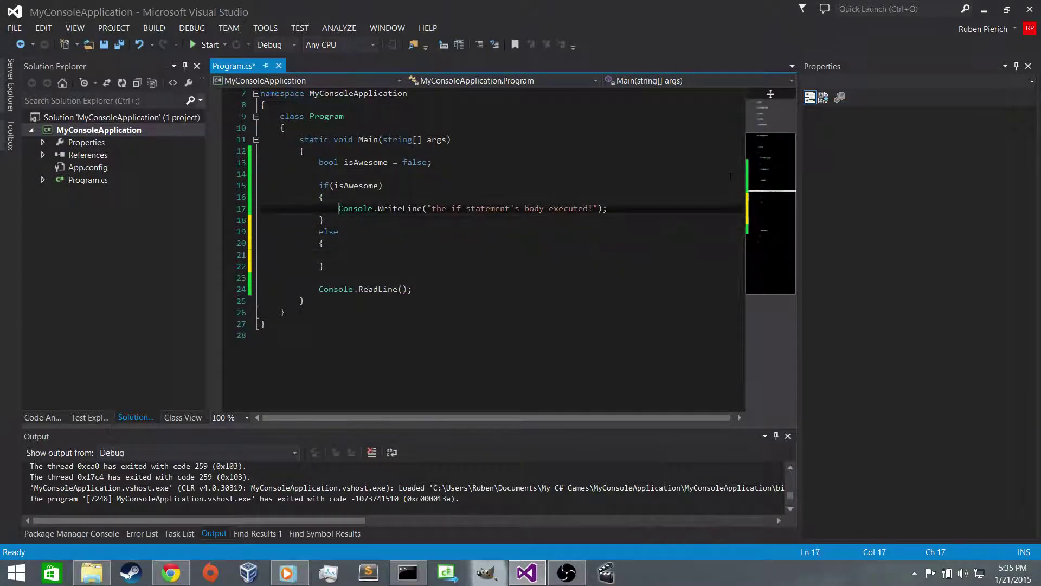
pyautogui.press('End')
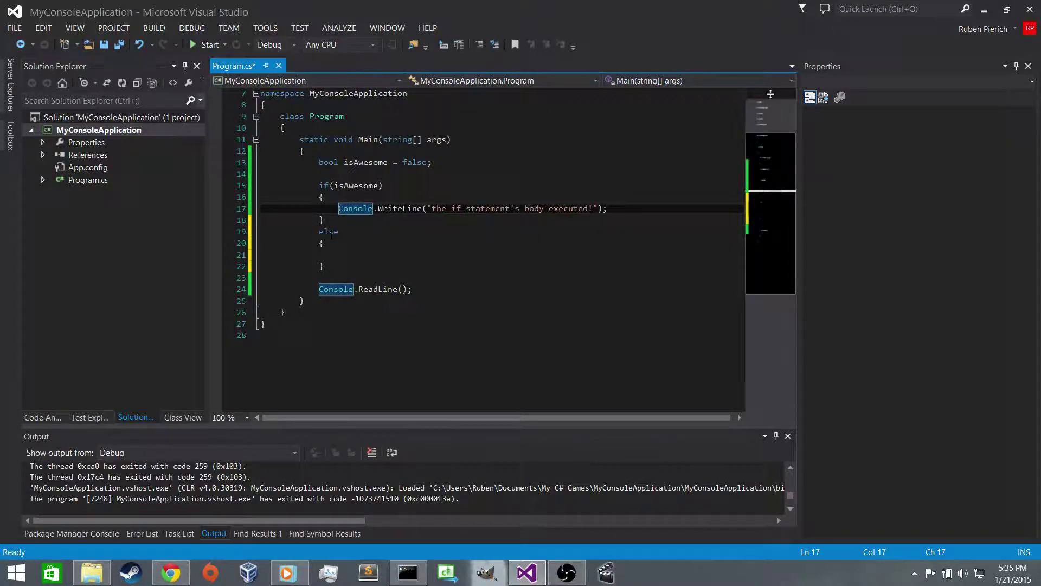
pyautogui.click(343, 255)
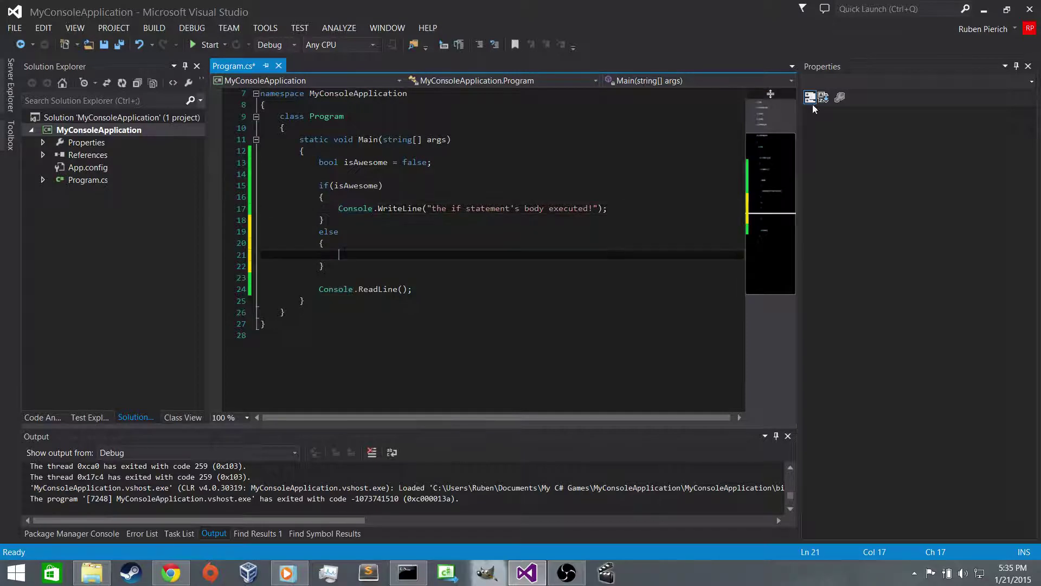
pyautogui.write('Console.r')
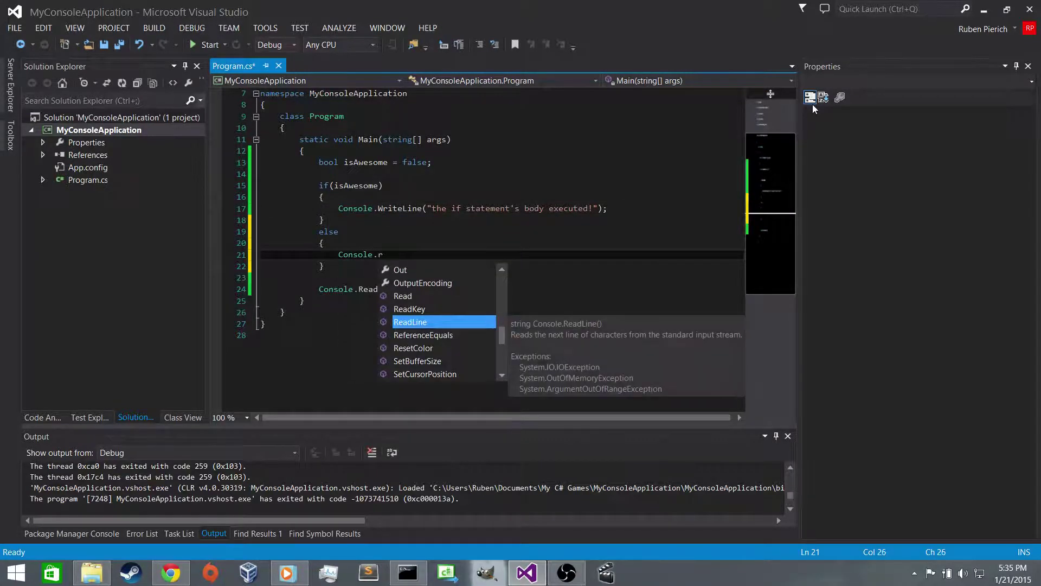
pyautogui.press('BackSpace')
pyautogui.write('WriteLine')
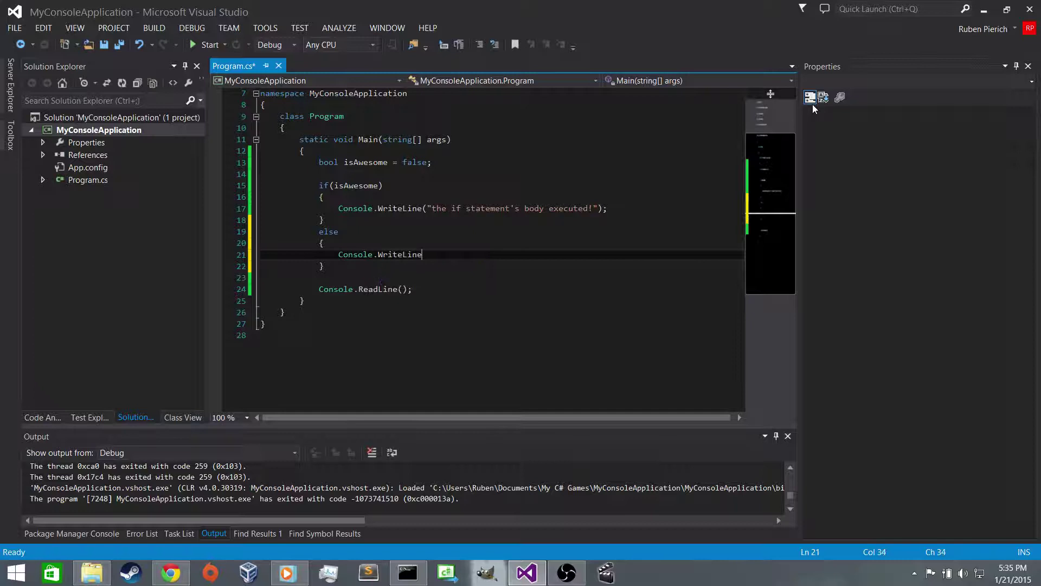
pyautogui.write('("else was ')
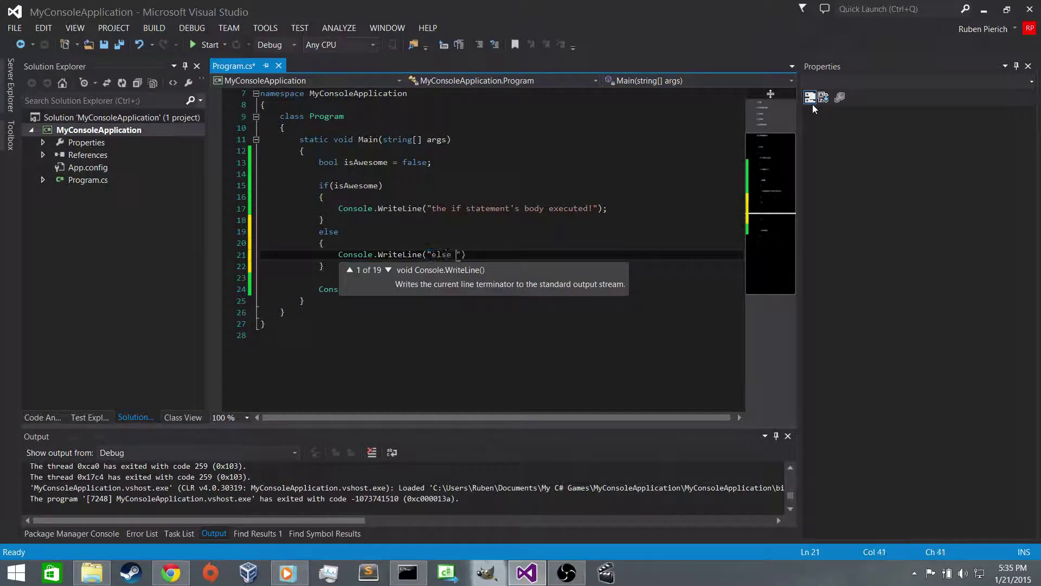
pyautogui.write('exectued')
pyautogui.write('!");')
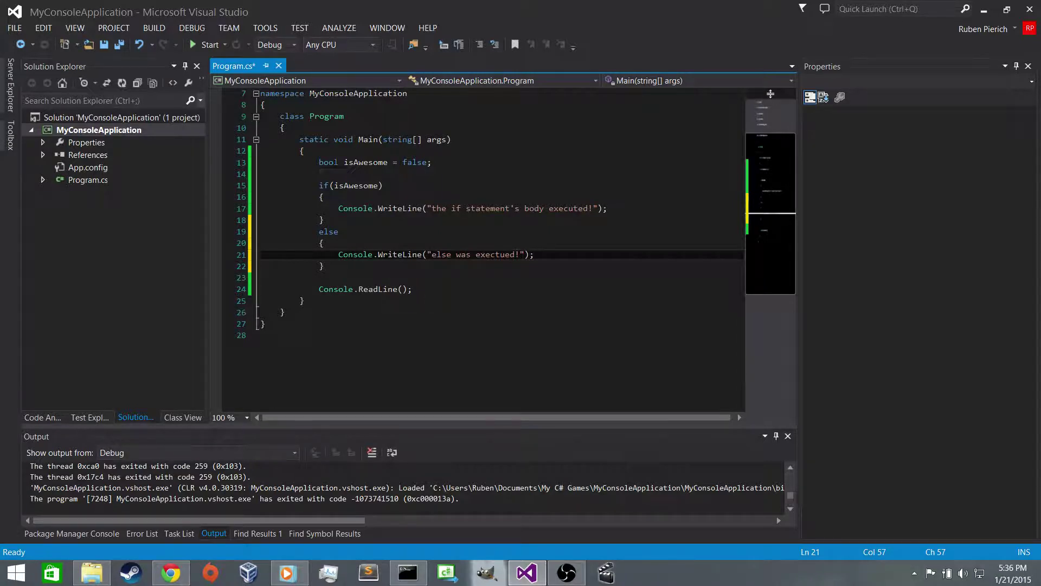
# Run the program to see "else was exectued!" in the console, then close it.
pyautogui.click(210, 45)
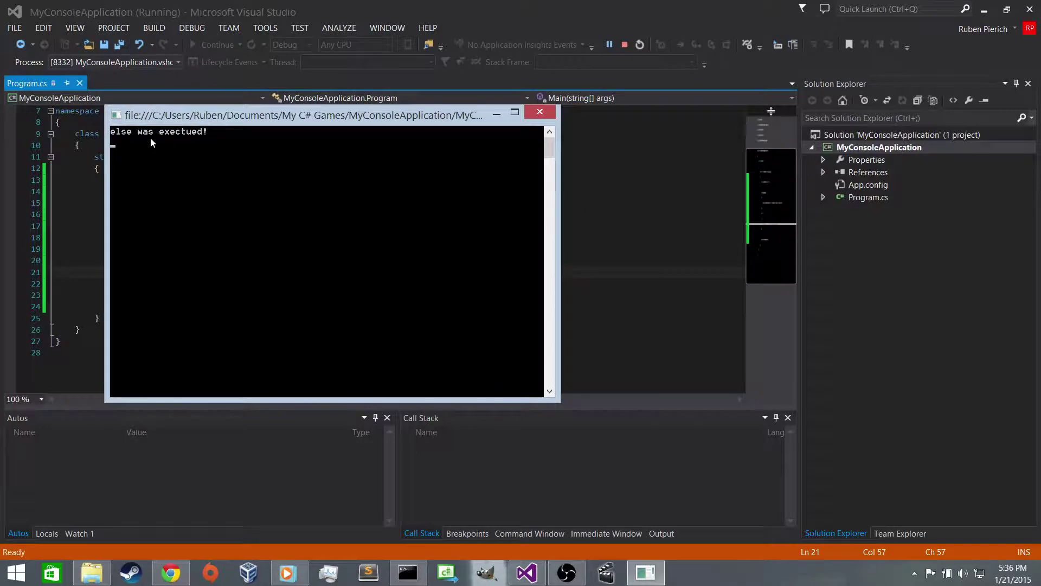
pyautogui.moveTo(189, 118); pyautogui.dragTo(598, 129)
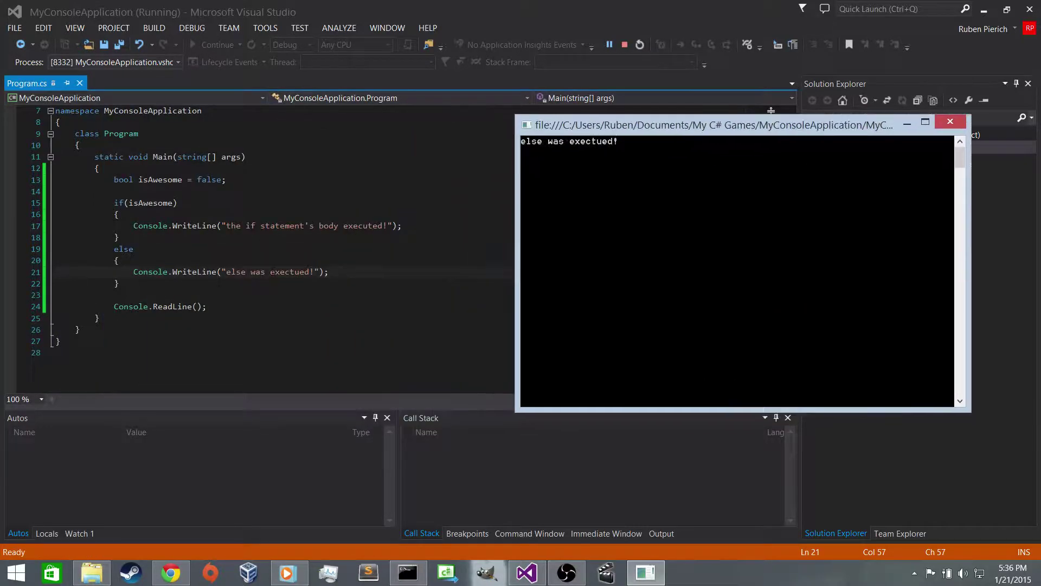
pyautogui.click(949, 122)
pyautogui.doubleClick(413, 162)
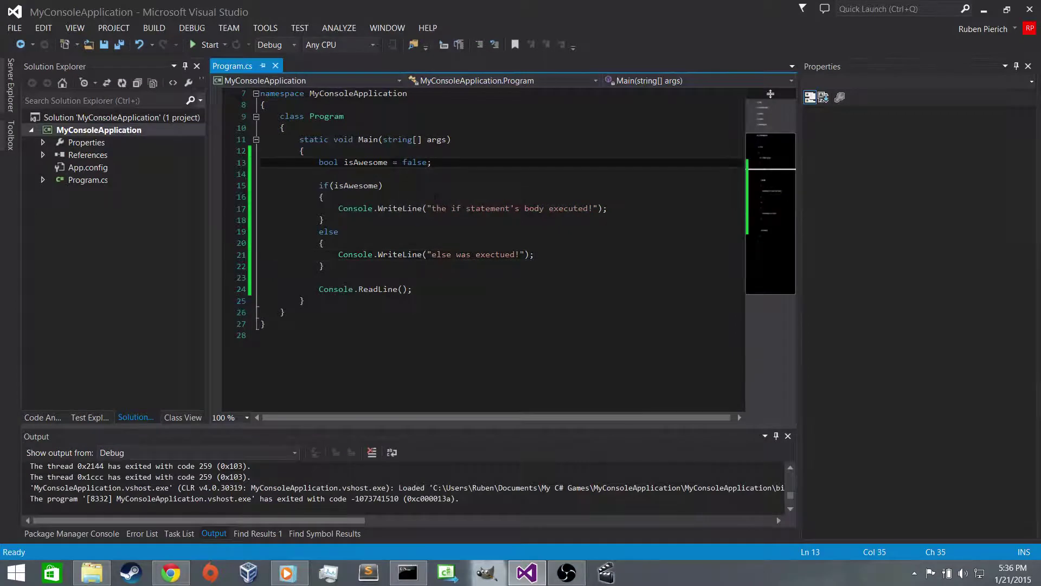
pyautogui.write('true')
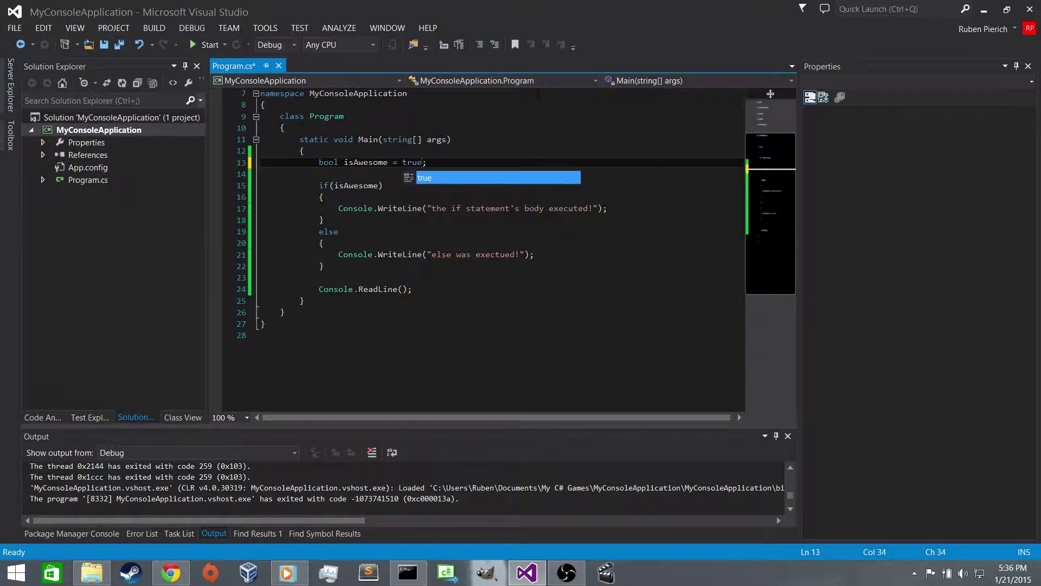
# Accept true for isAwesome and run it, showing "the if statement's body executed!".
pyautogui.press('Escape')
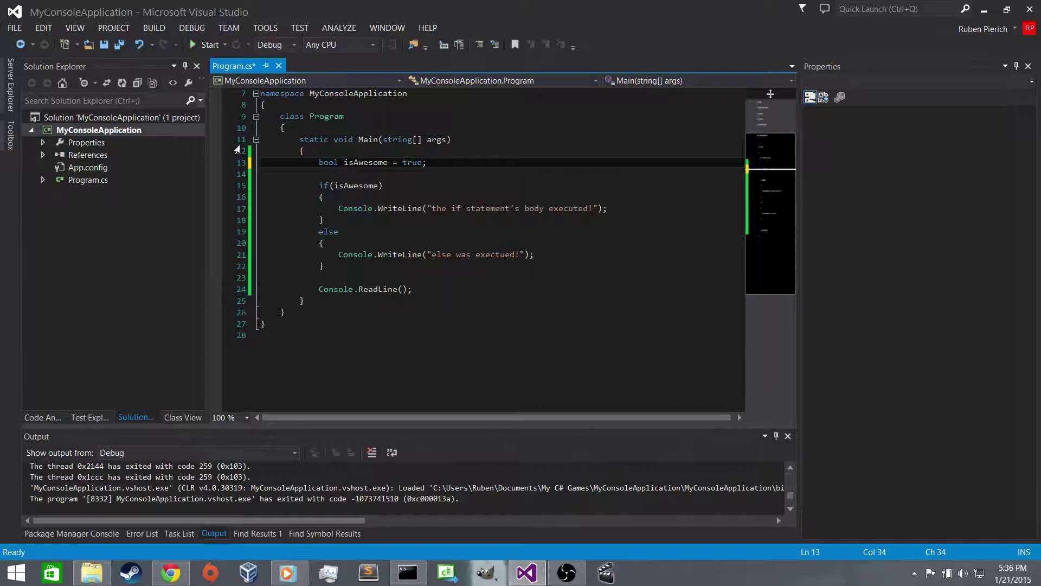
pyautogui.click(207, 43)
pyautogui.moveTo(208, 47); pyautogui.dragTo(622, 117)
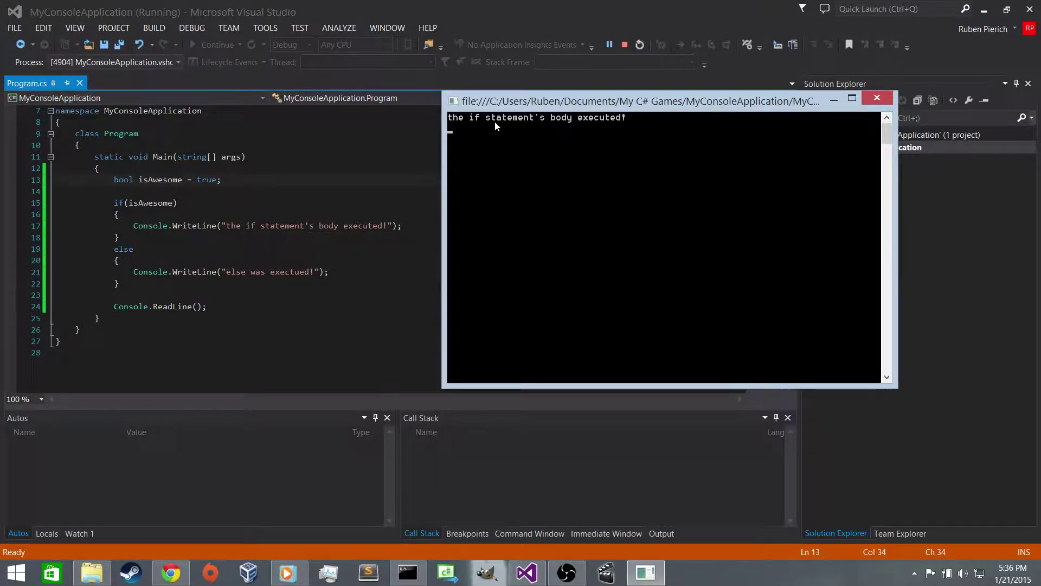
pyautogui.click(877, 99)
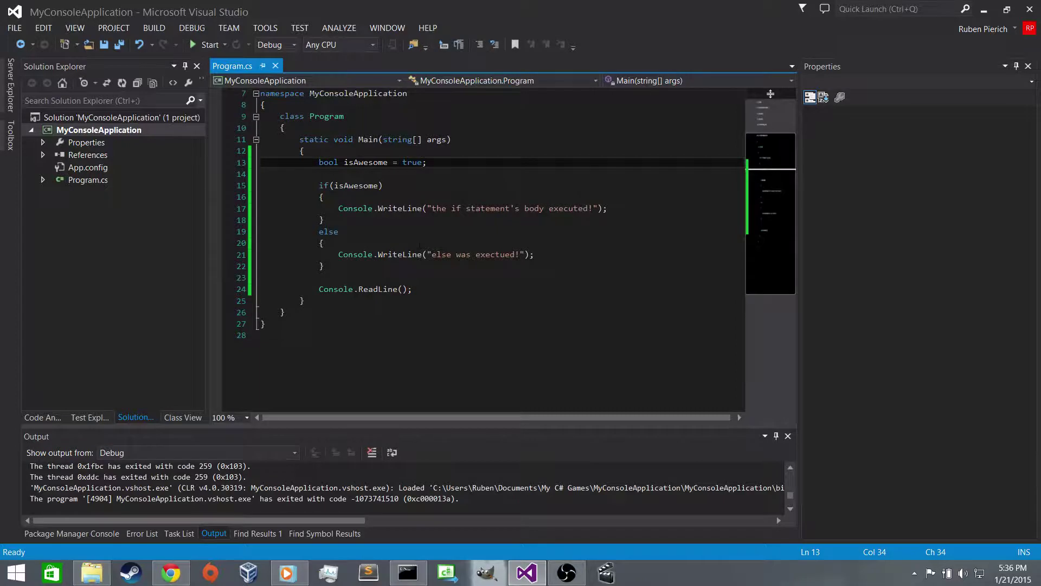